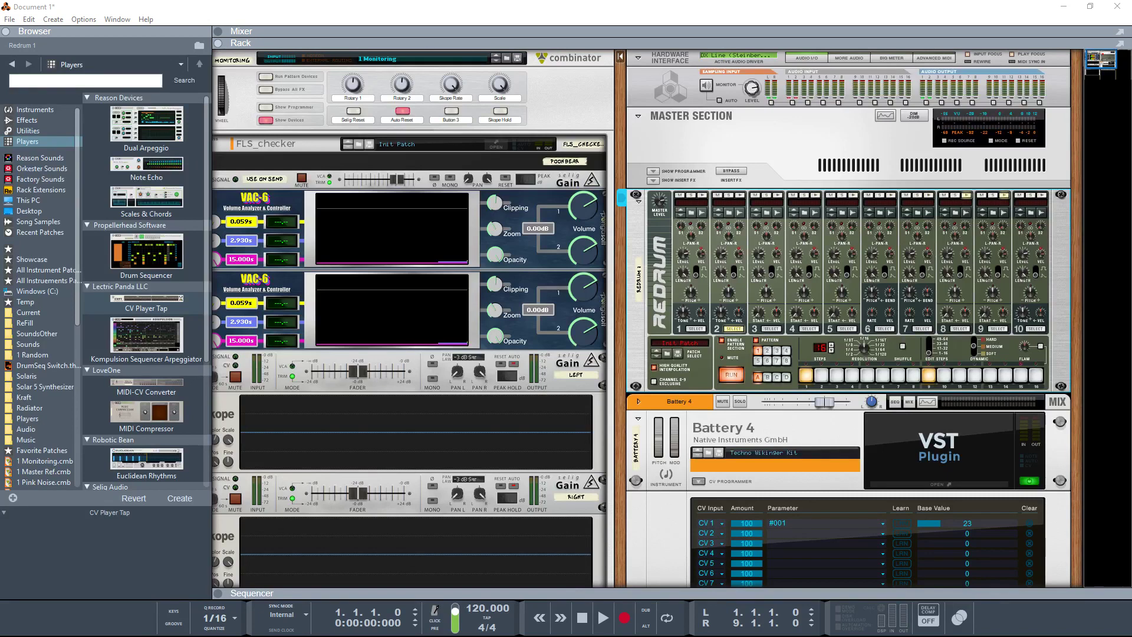
Select the Battery 4 device below the Redrum in the rack
{"action": "key", "text": "Down"}
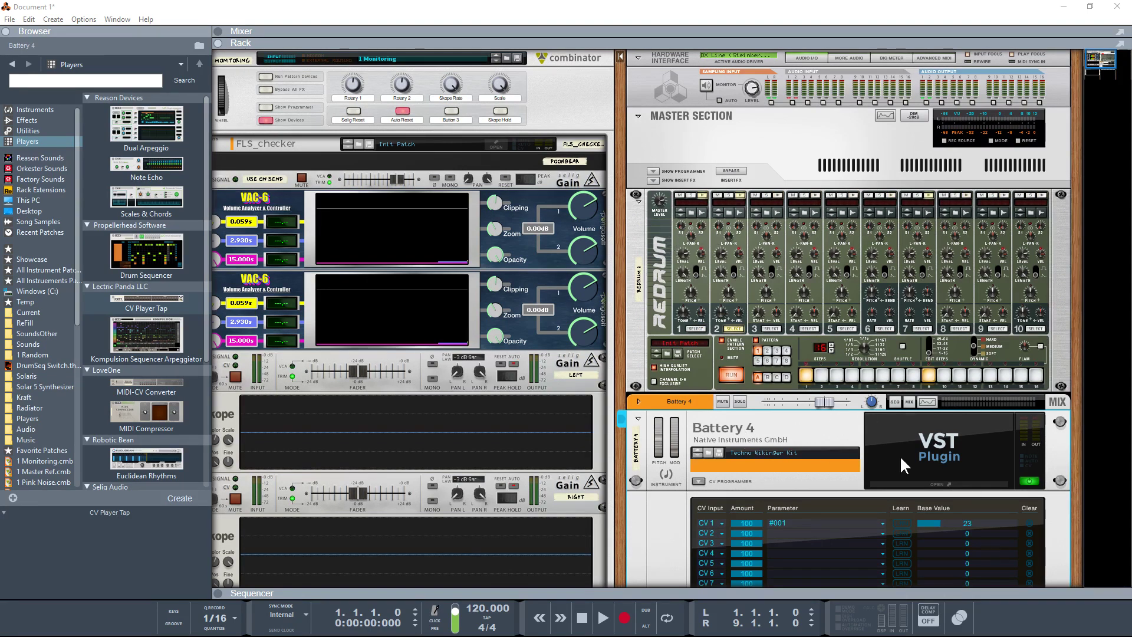
Audition the Kick Wikinger 1 and 2, Snare Wikinger 1 and Clap Wikinger 1 pads, then close Battery 4
{"action": "left_click", "coordinate": [915, 482]}
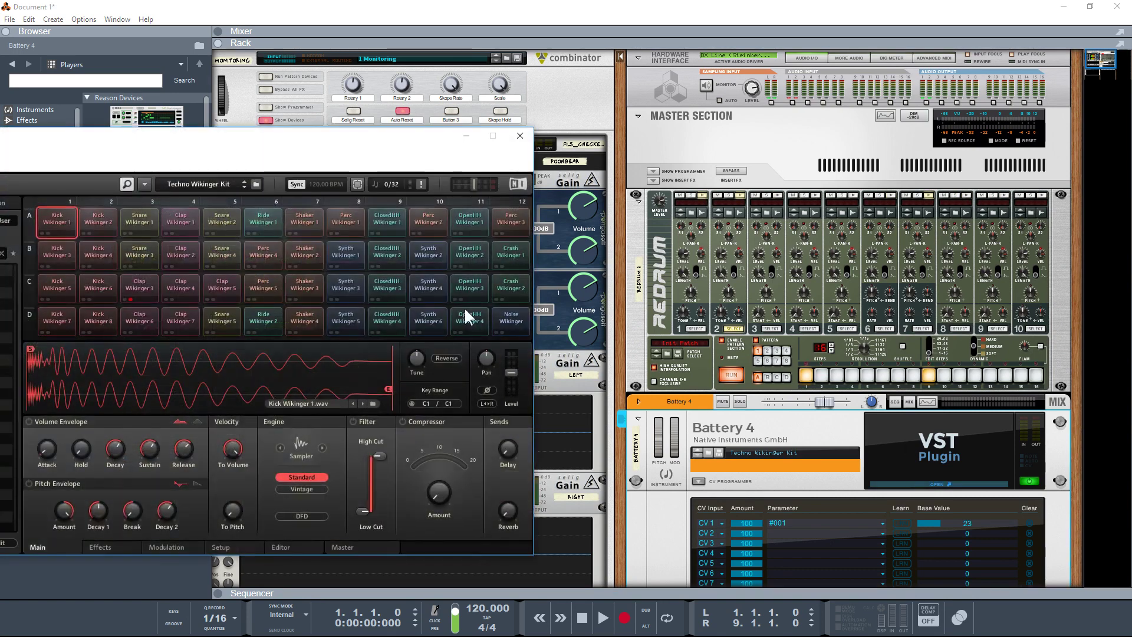
{"action": "left_click", "coordinate": [105, 218]}
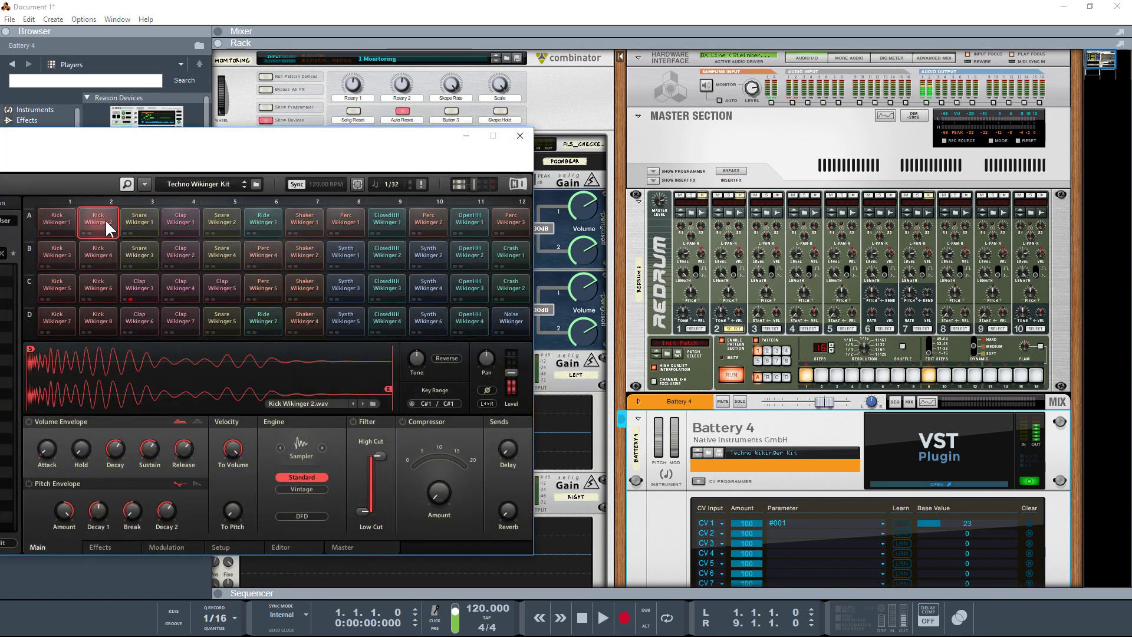
{"action": "left_click", "coordinate": [136, 217]}
{"action": "left_click", "coordinate": [177, 217]}
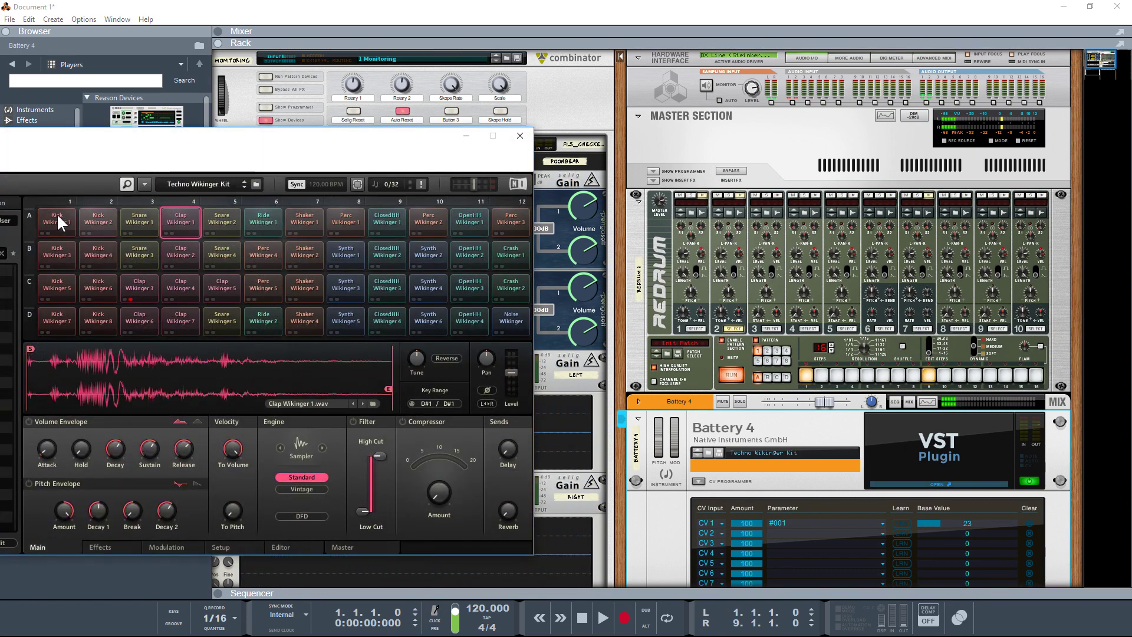
{"action": "left_click", "coordinate": [56, 220]}
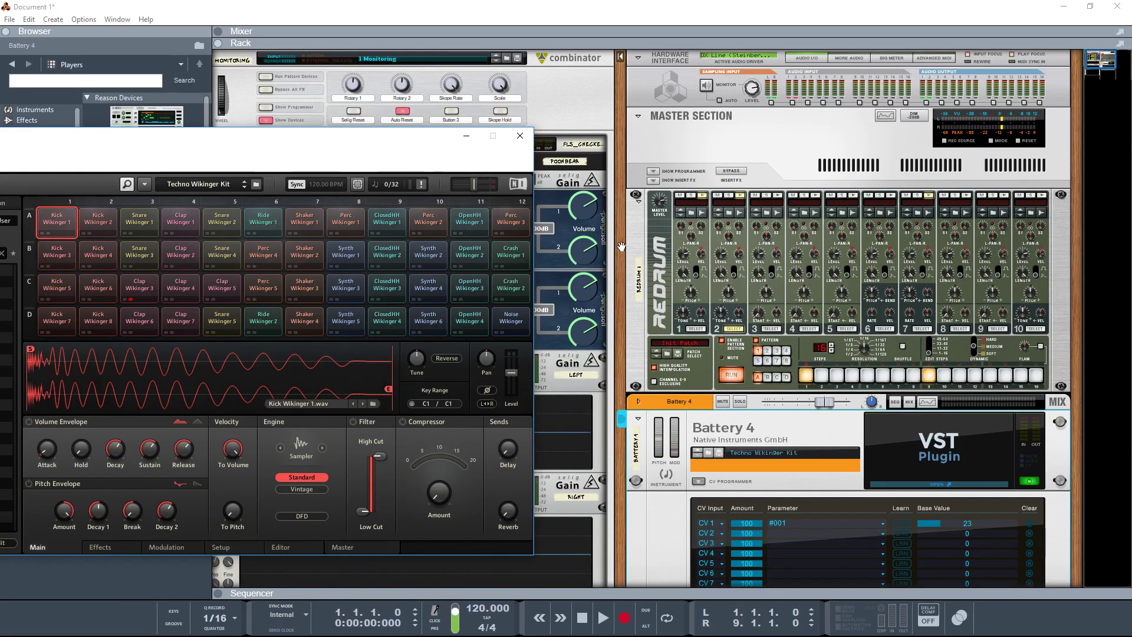
{"action": "left_click", "coordinate": [527, 135]}
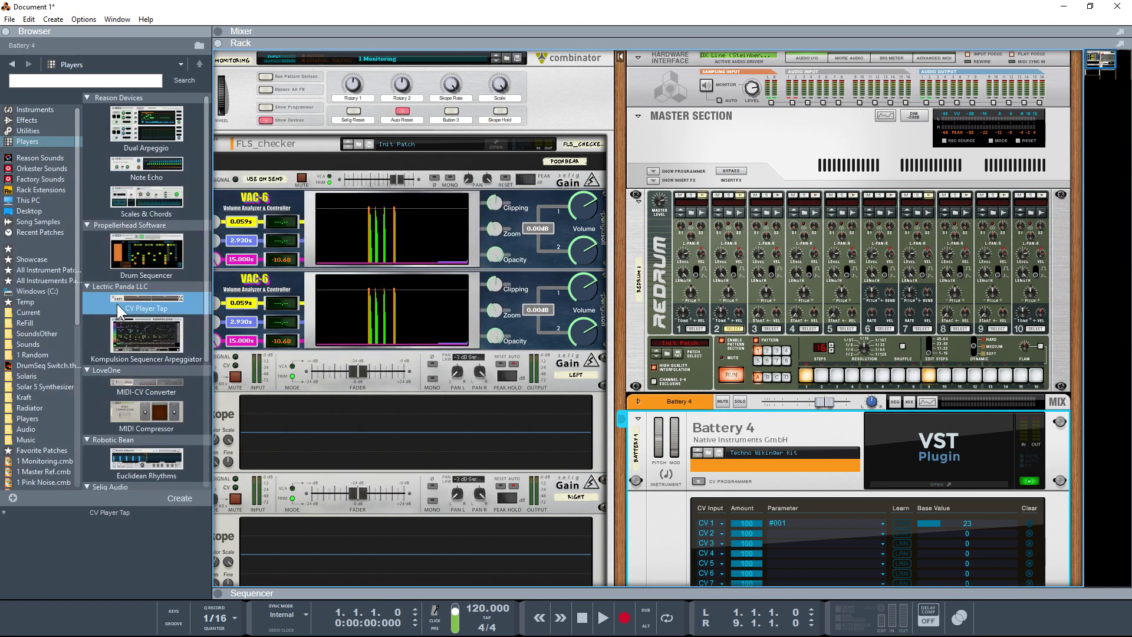
Insert a CV Player Tap above Battery 4, reopen Battery 4's window and flip the rack
{"action": "mouse_move", "coordinate": [130, 299]}
{"action": "left_mouse_down"}
{"action": "mouse_move", "coordinate": [617, 331]}
{"action": "mouse_move", "coordinate": [748, 409]}
{"action": "left_mouse_up"}
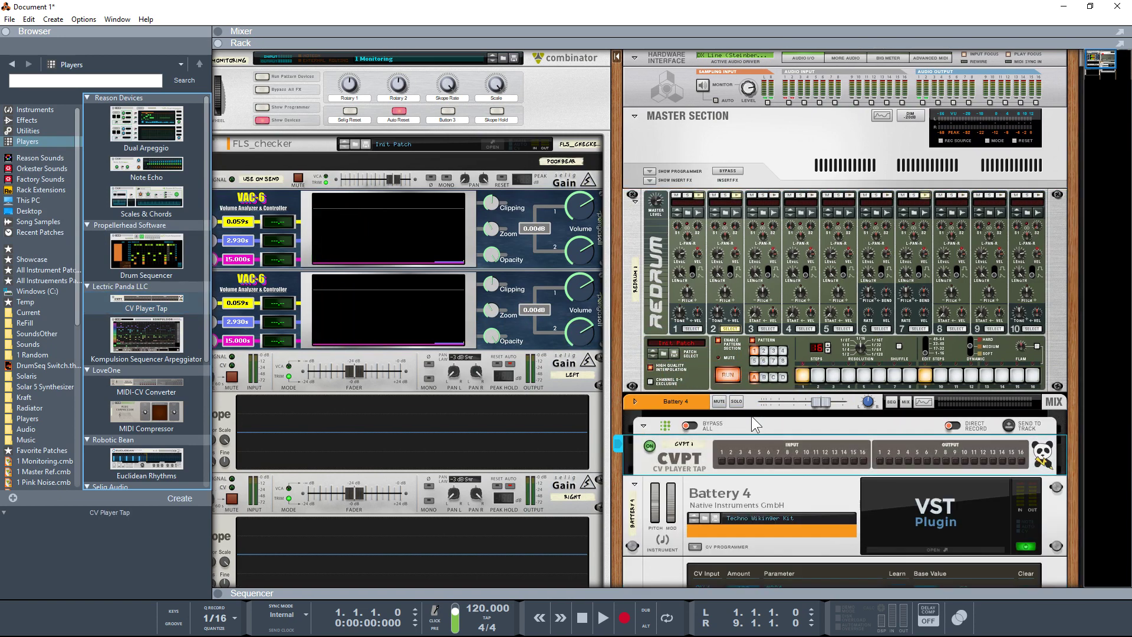
{"action": "left_click", "coordinate": [898, 559]}
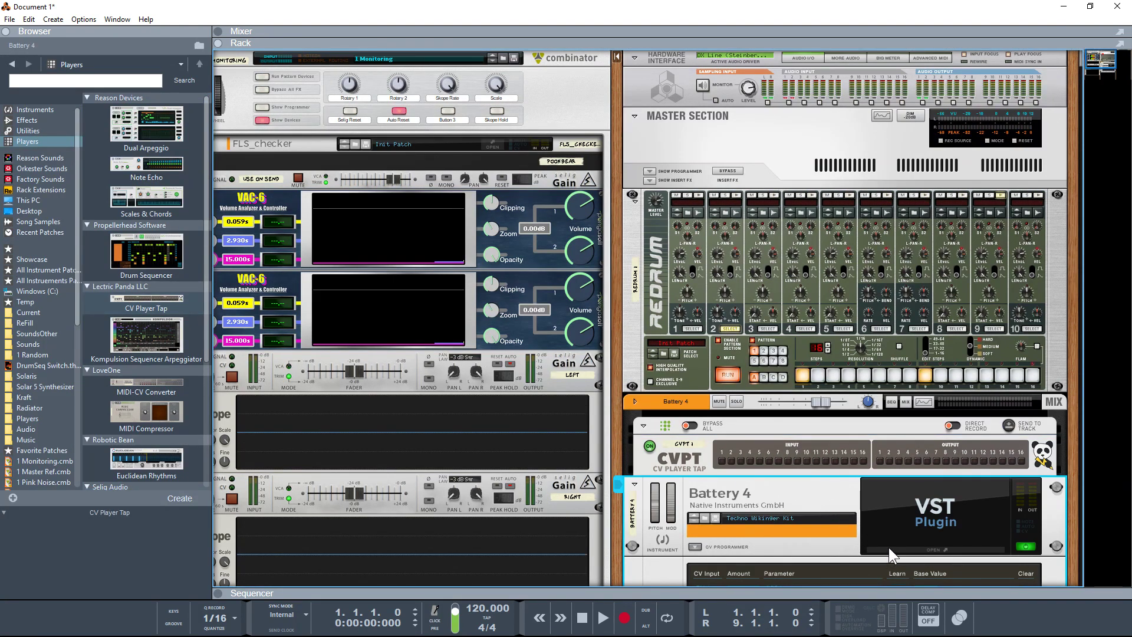
{"action": "left_click", "coordinate": [890, 549]}
{"action": "key", "text": "Tab"}
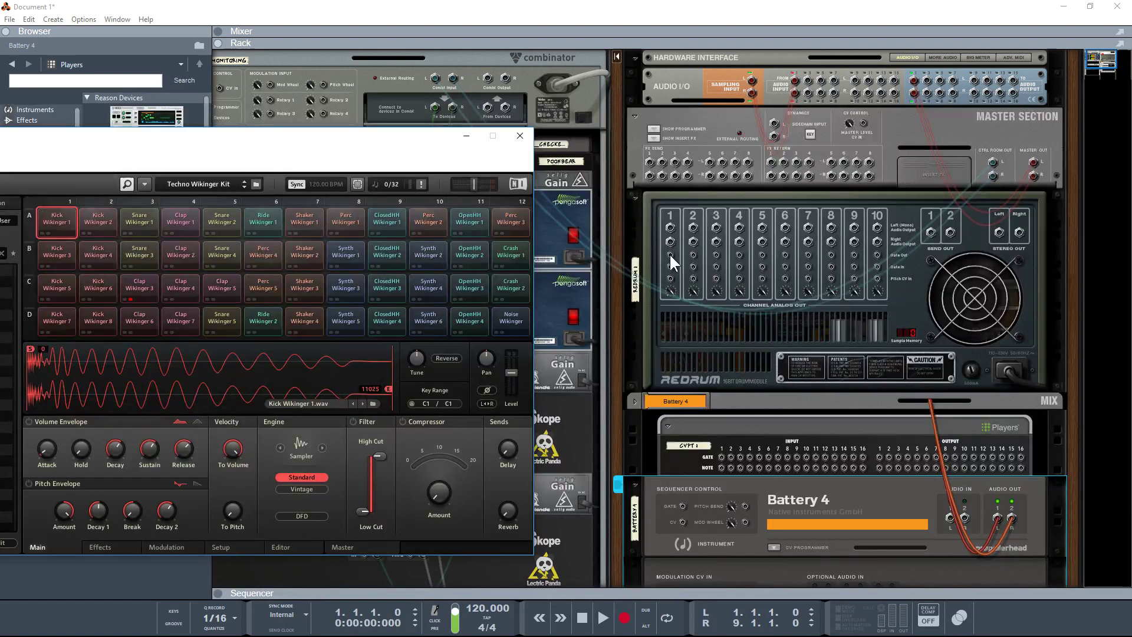
{"action": "left_click_drag", "start_coordinate": [670, 253], "coordinate": [769, 458]}
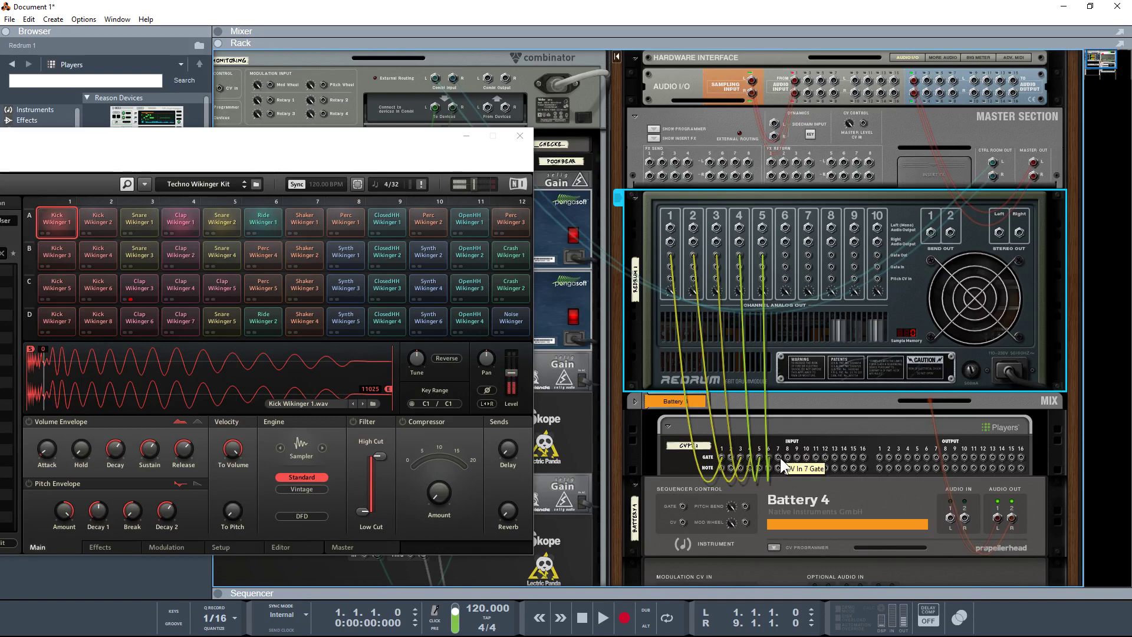
{"action": "left_click_drag", "start_coordinate": [777, 454], "coordinate": [878, 256]}
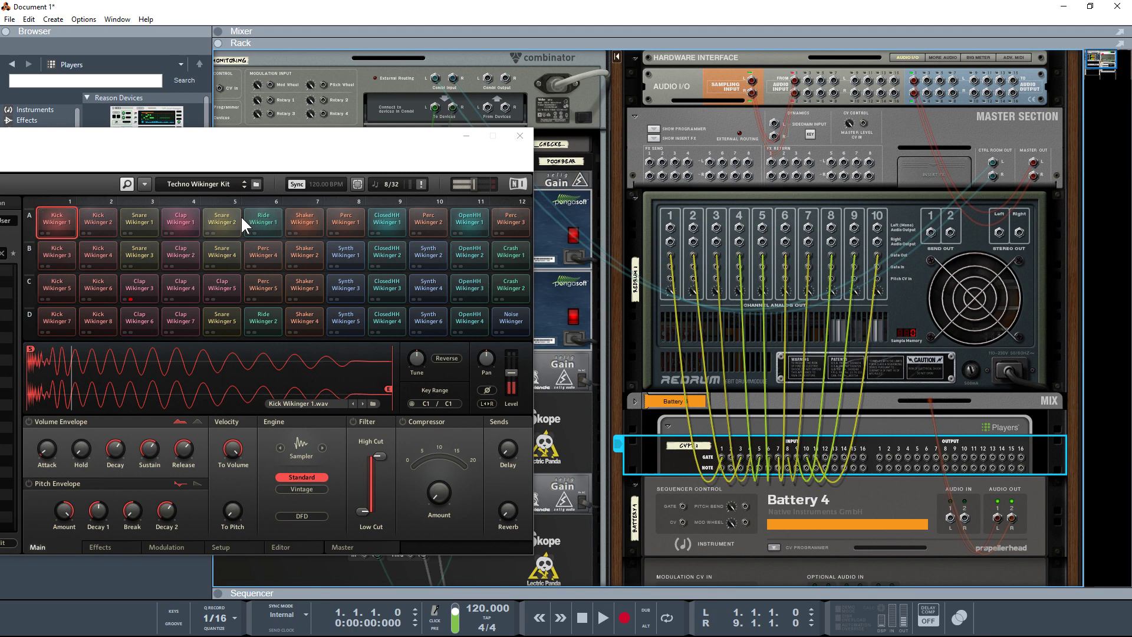
Enable follow-played-pad, check the Clap Wikinger 2, Snare Wikinger 4 and 1 samples, and duplicate the CV Player Tap
{"action": "left_click", "coordinate": [356, 184]}
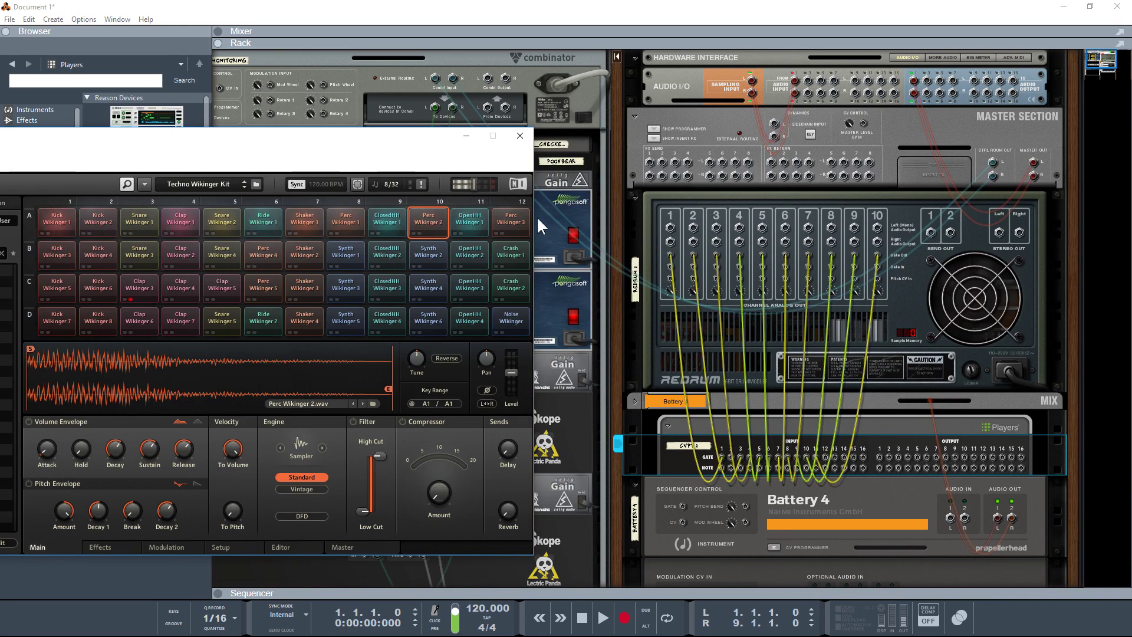
{"action": "left_click", "coordinate": [179, 252]}
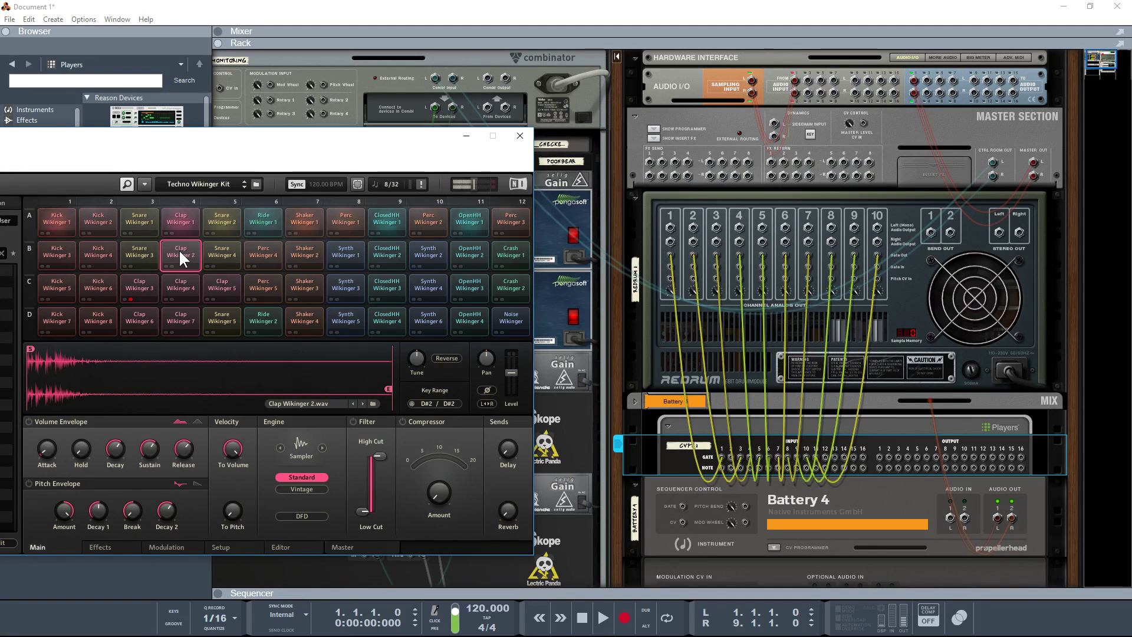
{"action": "left_click", "coordinate": [224, 254]}
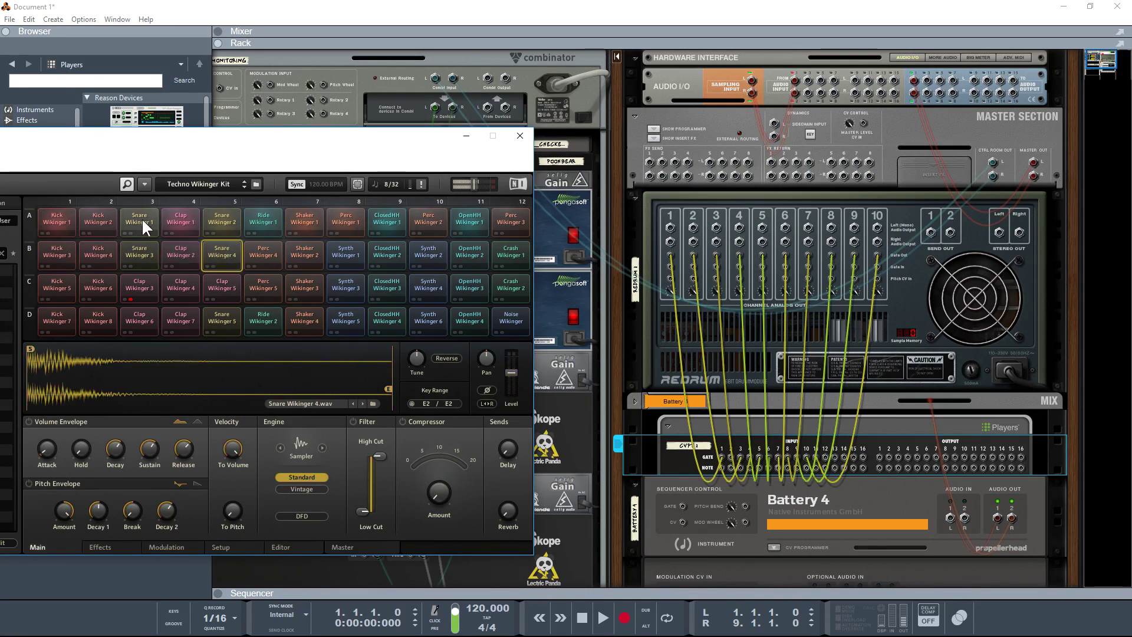
{"action": "left_click", "coordinate": [134, 218]}
{"action": "left_click", "coordinate": [220, 255]}
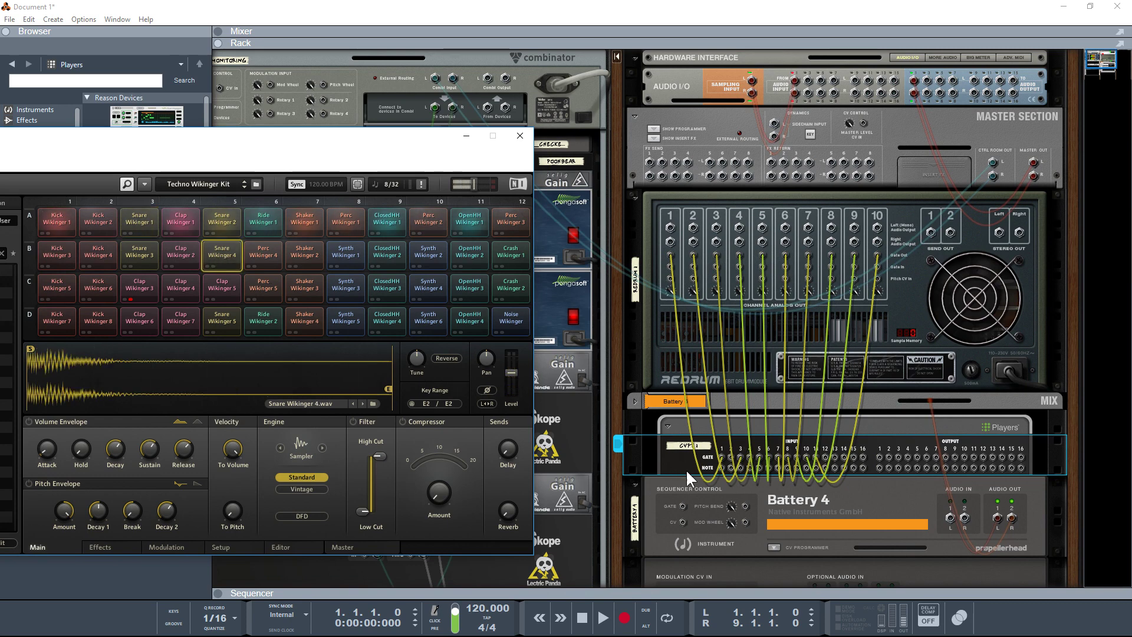
{"action": "left_click_drag", "start_coordinate": [673, 457], "coordinate": [675, 474]}
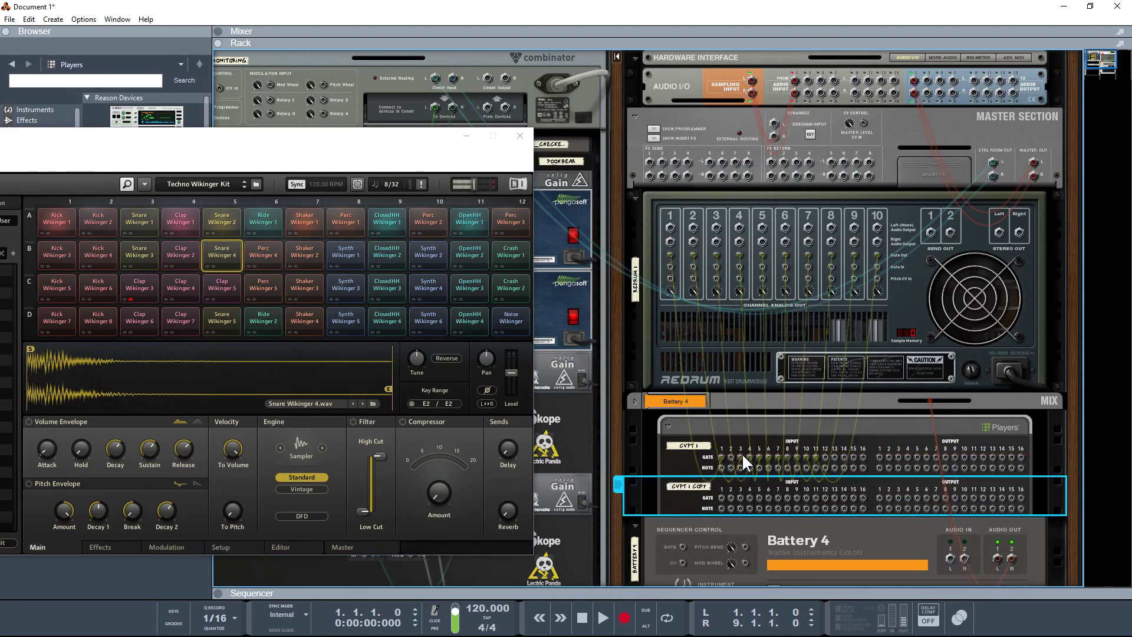
Move Redrum's gate 3 cable onto CVPT 1 Copy and cable the CVX84's CV8 output into its note input
{"action": "left_click_drag", "start_coordinate": [740, 455], "coordinate": [738, 498]}
{"action": "left_click", "coordinate": [769, 486]}
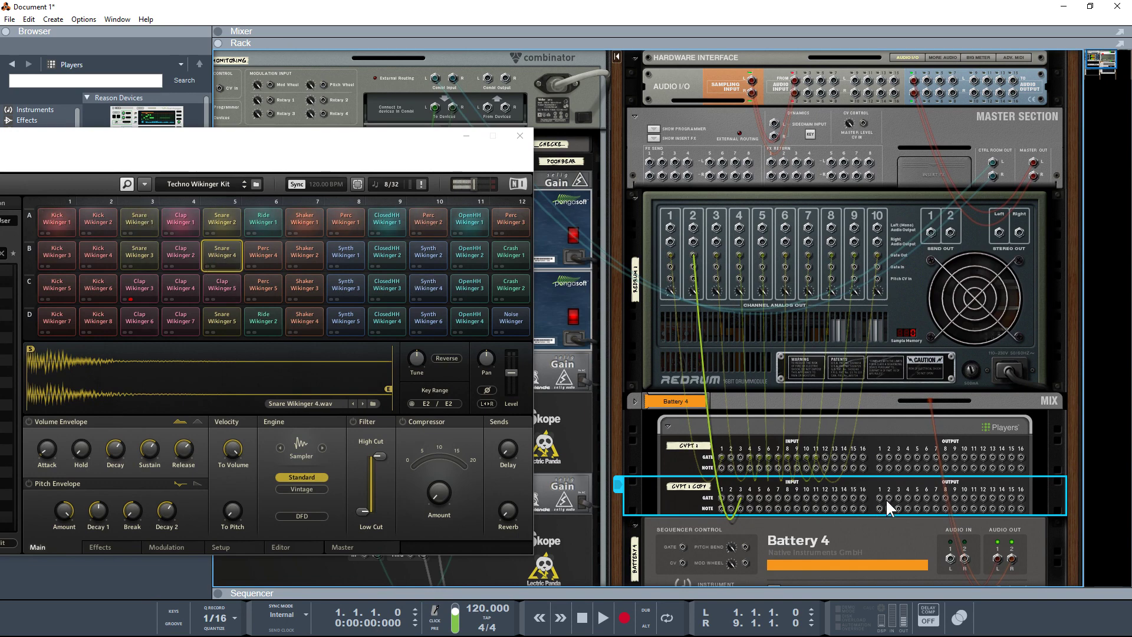
{"action": "scroll", "coordinate": [896, 494], "scroll_direction": "down", "scroll_amount": 4}
{"action": "scroll", "coordinate": [896, 493], "scroll_direction": "down", "scroll_amount": 3}
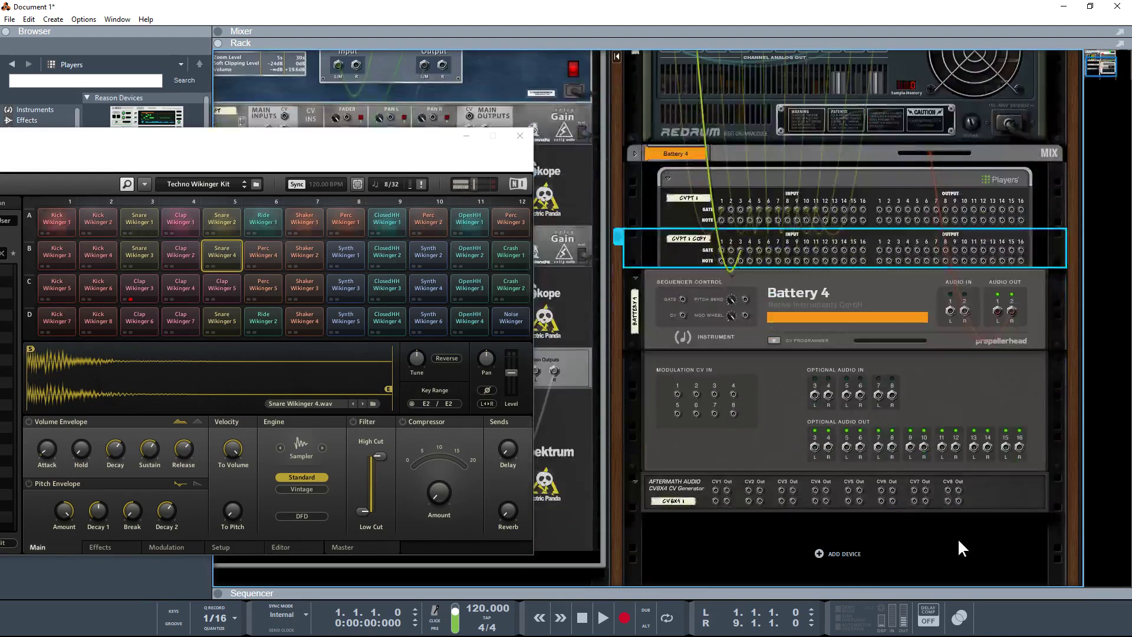
{"action": "left_click_drag", "start_coordinate": [947, 489], "coordinate": [739, 261]}
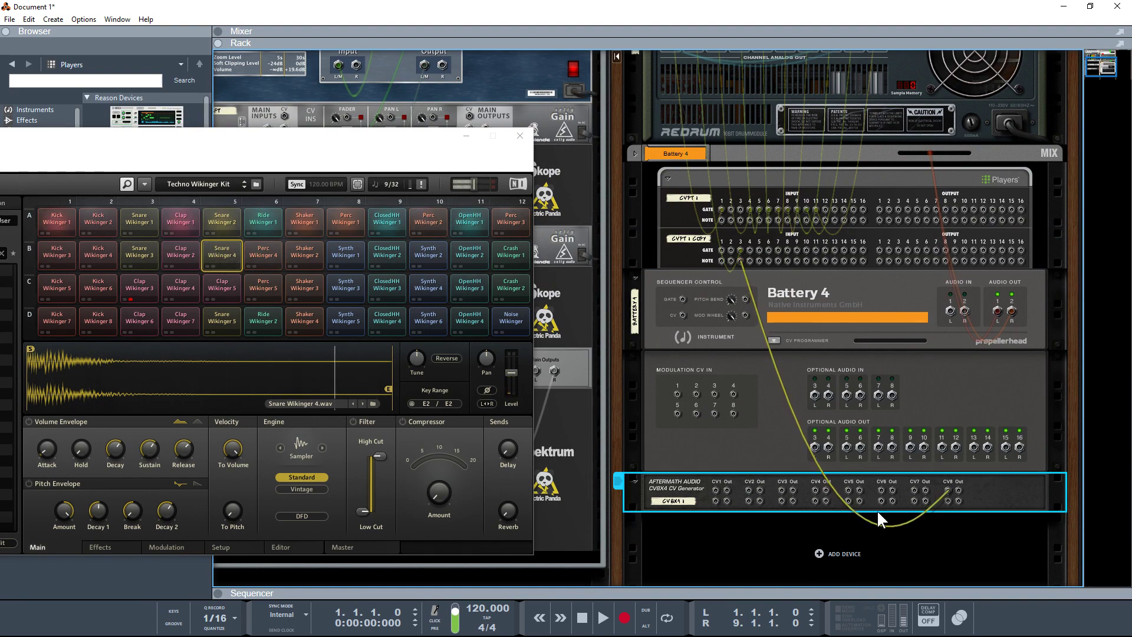
{"action": "key", "text": "Tab"}
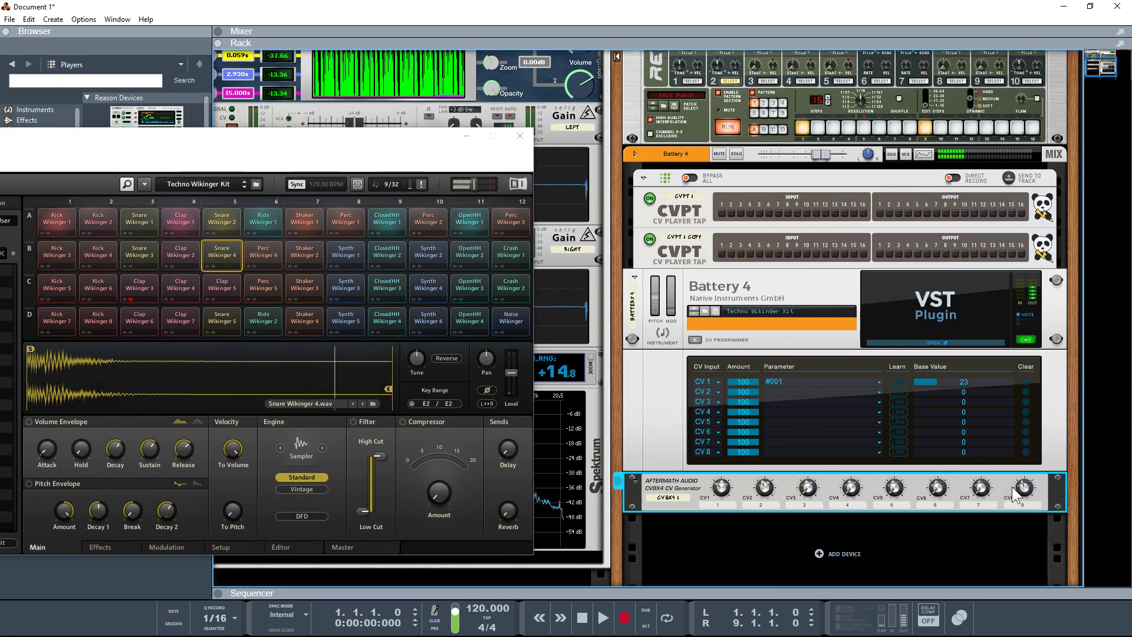
Expand the Combinator and review its two MoPol mergers and note-labelled CVX84 generators
{"action": "mouse_move", "coordinate": [1025, 489]}
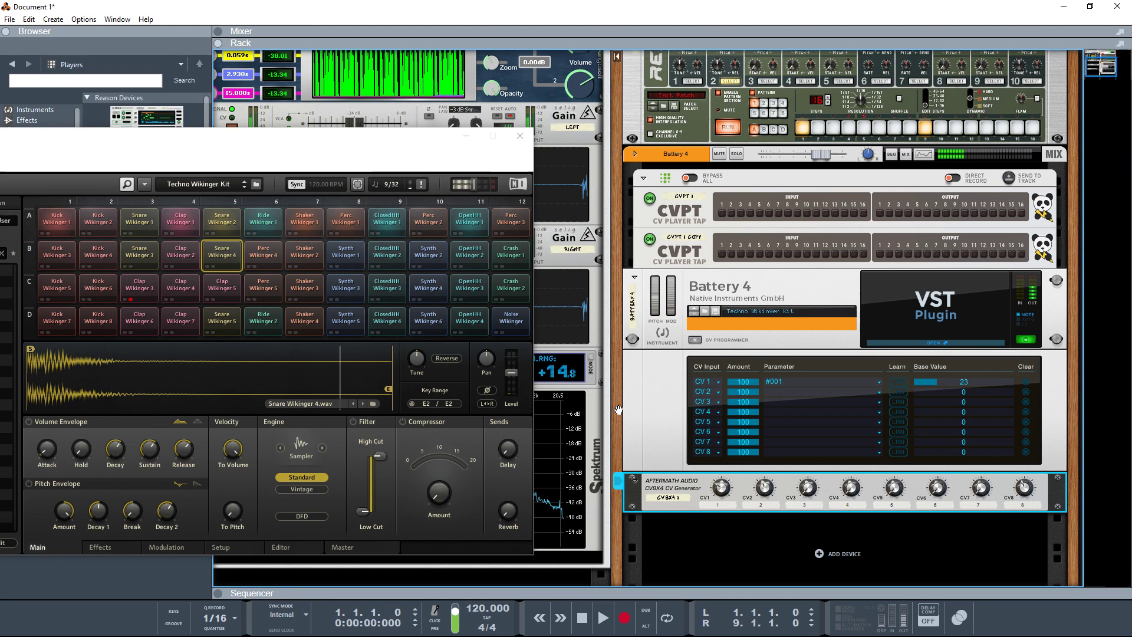
{"action": "left_click_drag", "start_coordinate": [618, 409], "coordinate": [113, 614]}
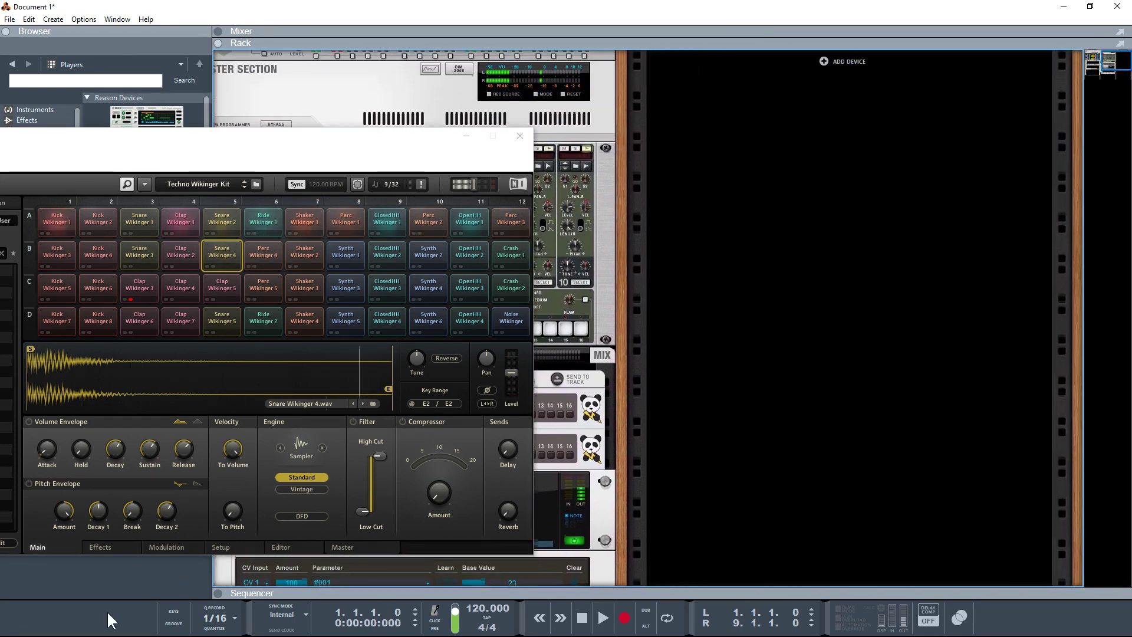
{"action": "scroll", "coordinate": [765, 390], "scroll_direction": "up", "scroll_amount": 2}
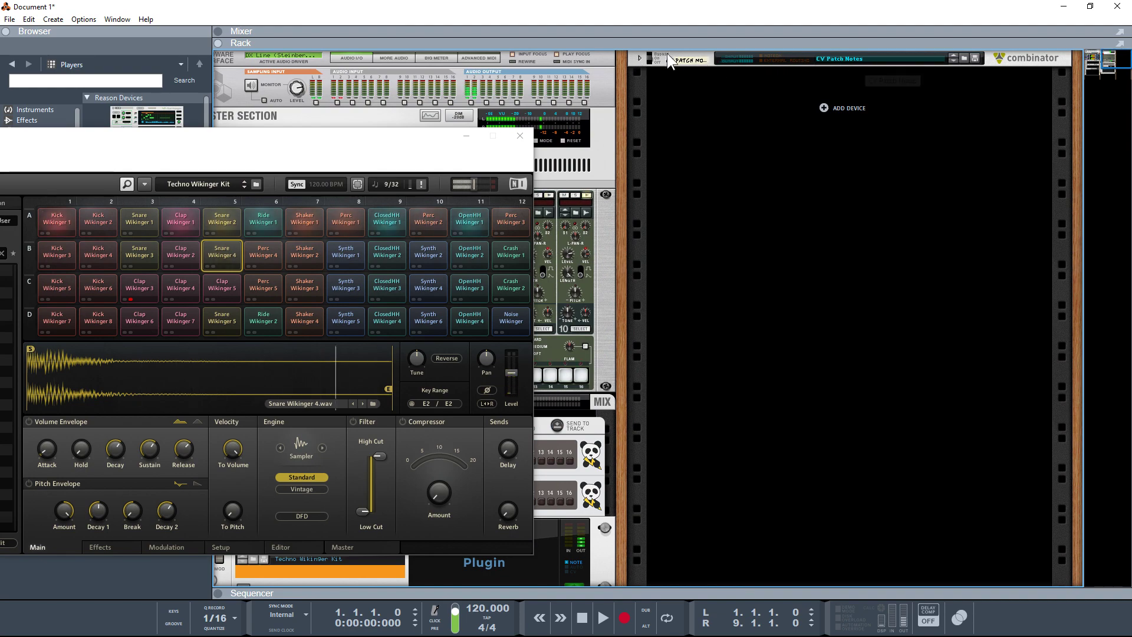
{"action": "left_click", "coordinate": [641, 57]}
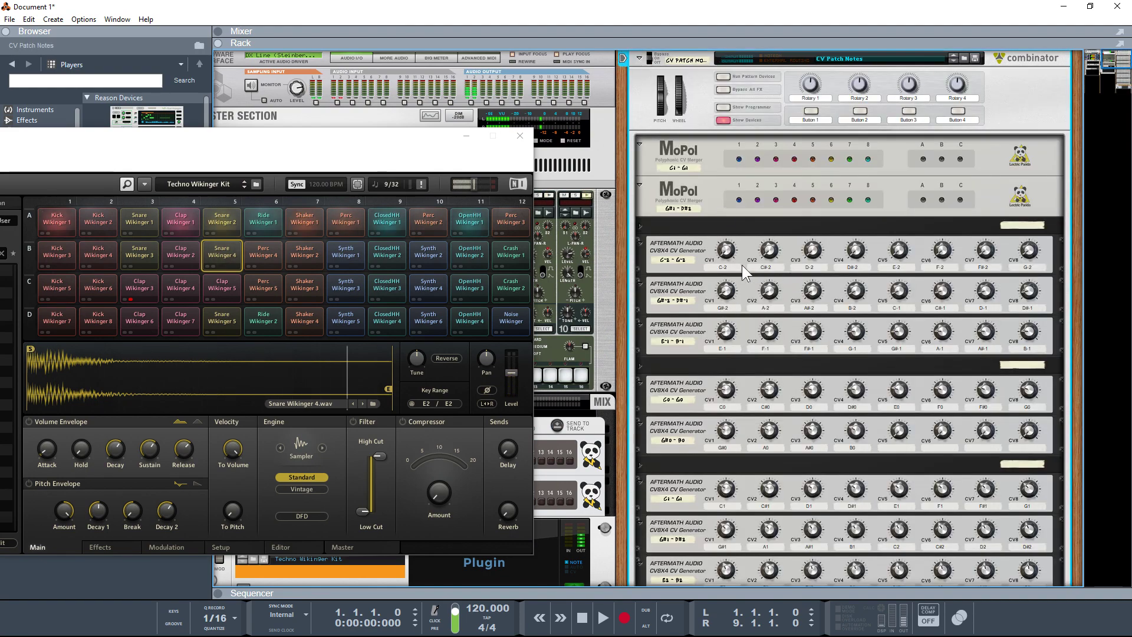
{"action": "scroll", "coordinate": [730, 399], "scroll_direction": "down", "scroll_amount": 2}
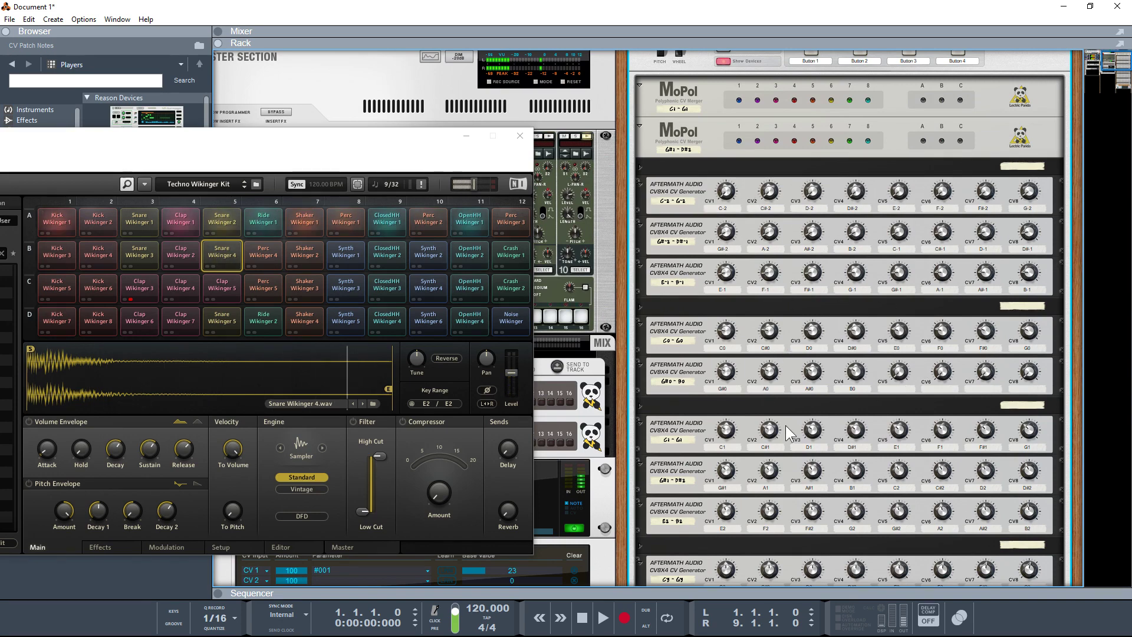
{"action": "scroll", "coordinate": [785, 426], "scroll_direction": "down", "scroll_amount": 8}
{"action": "scroll", "coordinate": [762, 481], "scroll_direction": "down", "scroll_amount": 3}
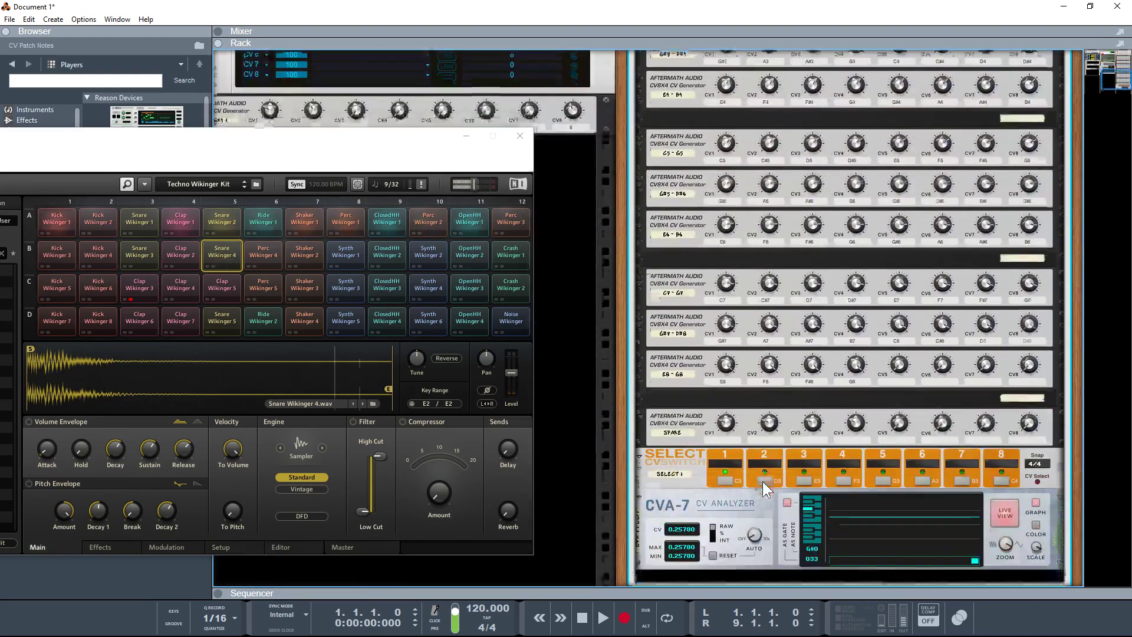
{"action": "scroll", "coordinate": [762, 481], "scroll_direction": "up", "scroll_amount": 7}
{"action": "scroll", "coordinate": [762, 483], "scroll_direction": "up", "scroll_amount": 5}
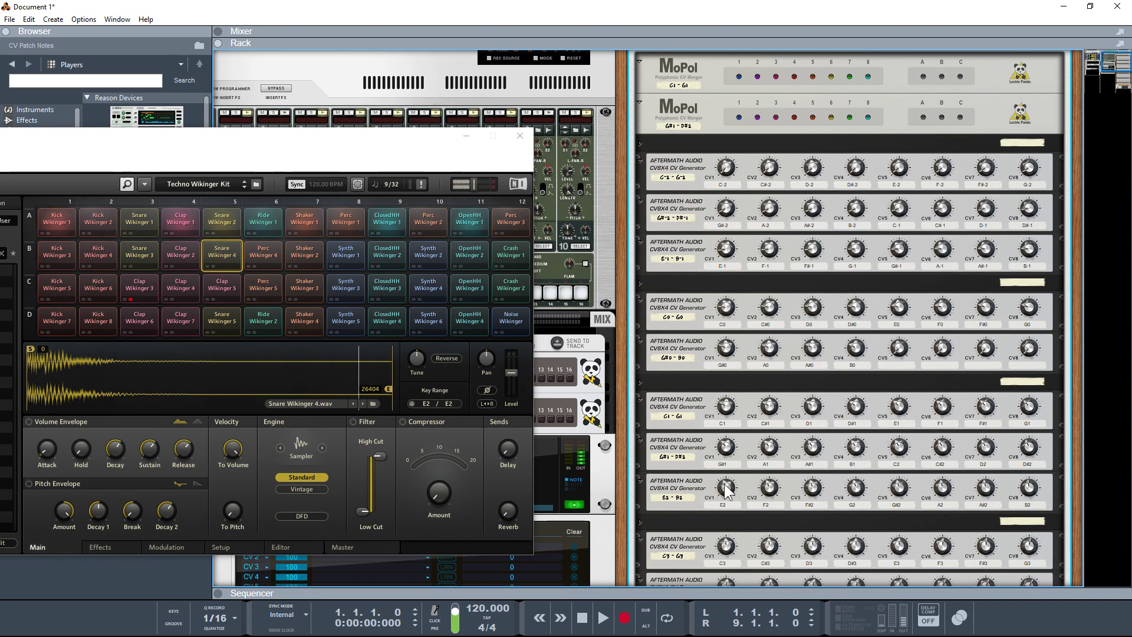
On the rack rear, patch the E2–B2 generator's CV1 into CVPT 1 Copy's Note input 3, then pull it back out
{"action": "key", "text": "Tab"}
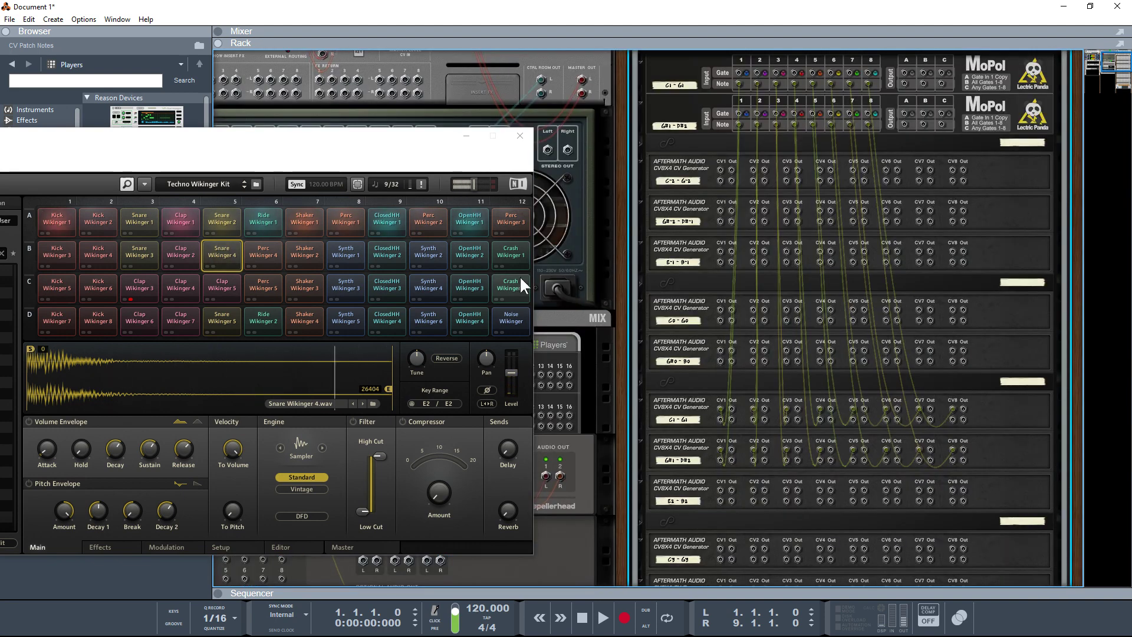
{"action": "left_click_drag", "start_coordinate": [431, 137], "coordinate": [152, 339]}
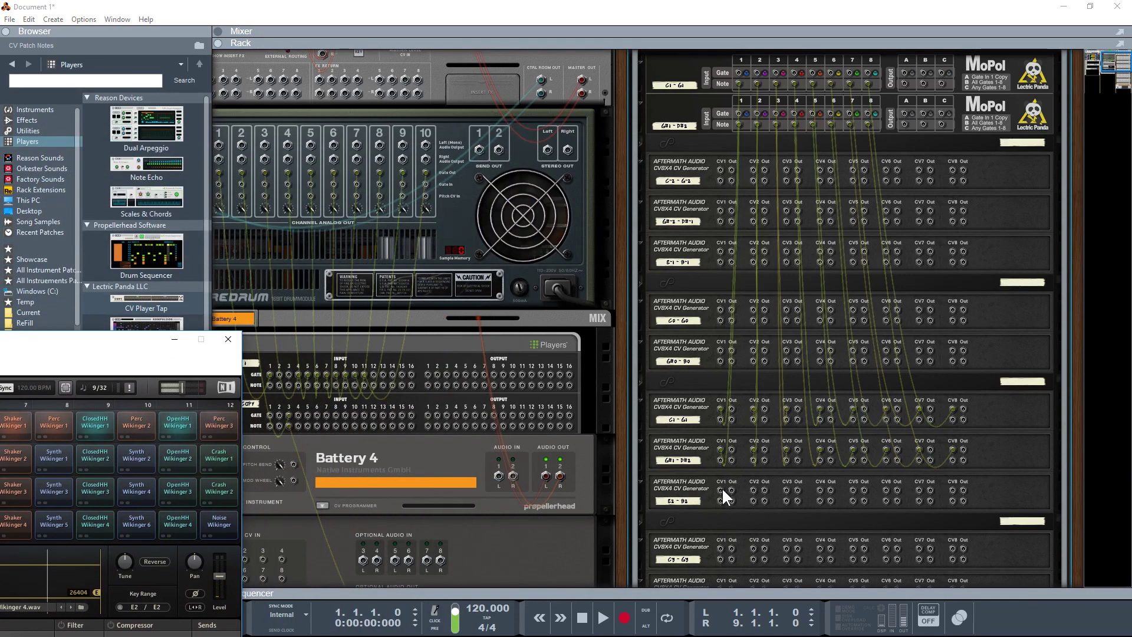
{"action": "left_click_drag", "start_coordinate": [720, 488], "coordinate": [288, 426]}
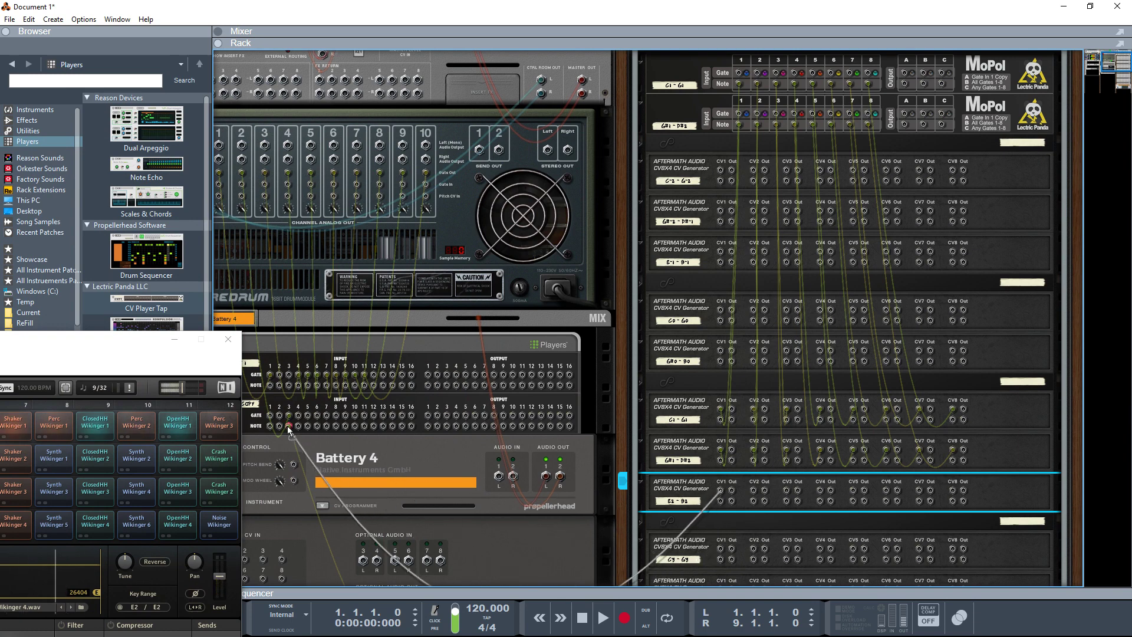
{"action": "left_click_drag", "start_coordinate": [88, 335], "coordinate": [47, 279]}
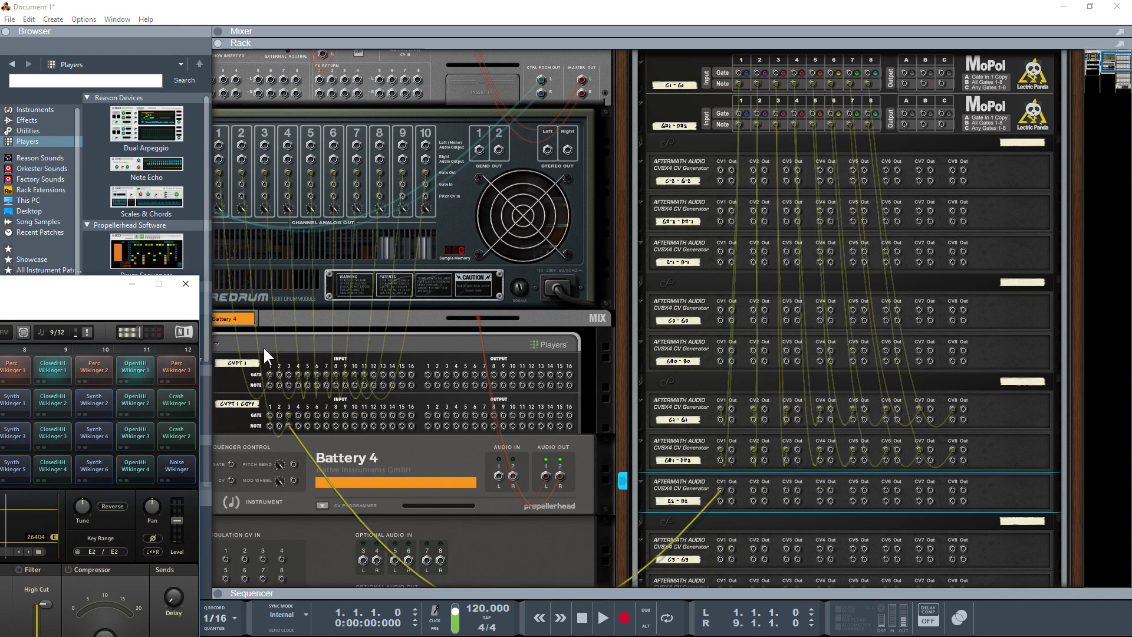
{"action": "left_click_drag", "start_coordinate": [288, 424], "coordinate": [776, 517]}
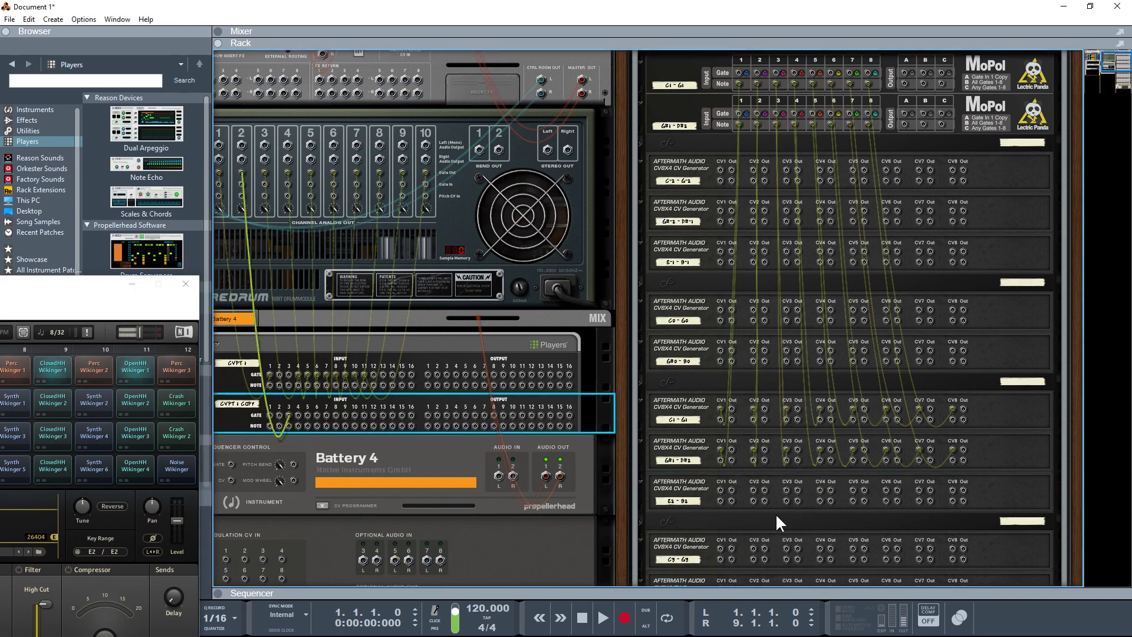
{"action": "scroll", "coordinate": [791, 442], "scroll_direction": "up", "scroll_amount": 3}
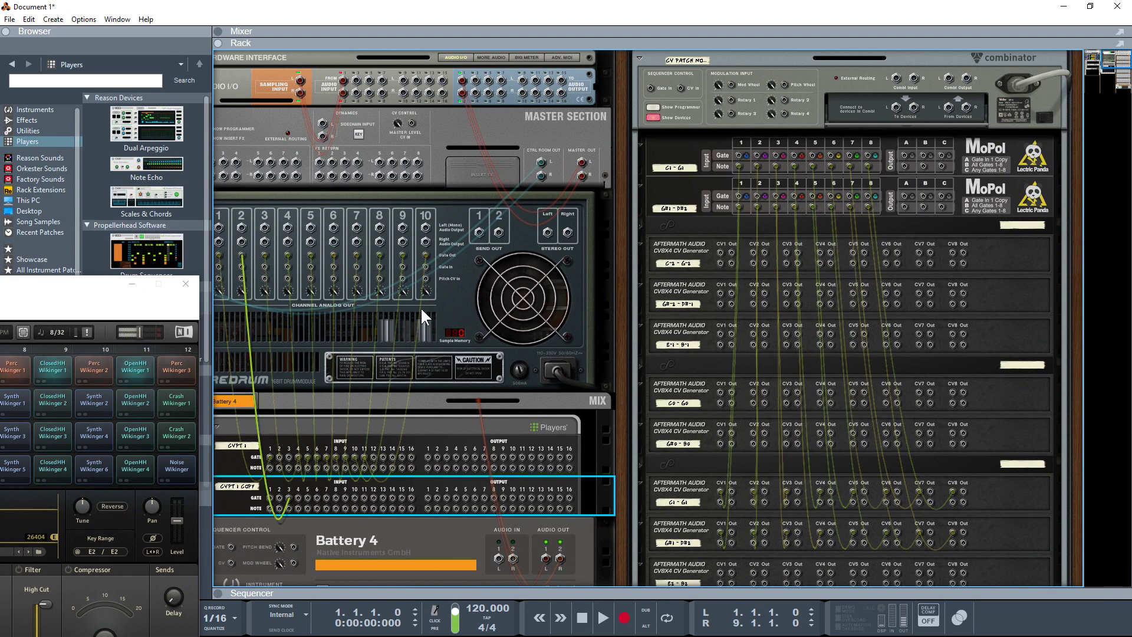
Select the Redrum and pull the cable off its channel 9 Gate Out
{"action": "left_click", "coordinate": [412, 256]}
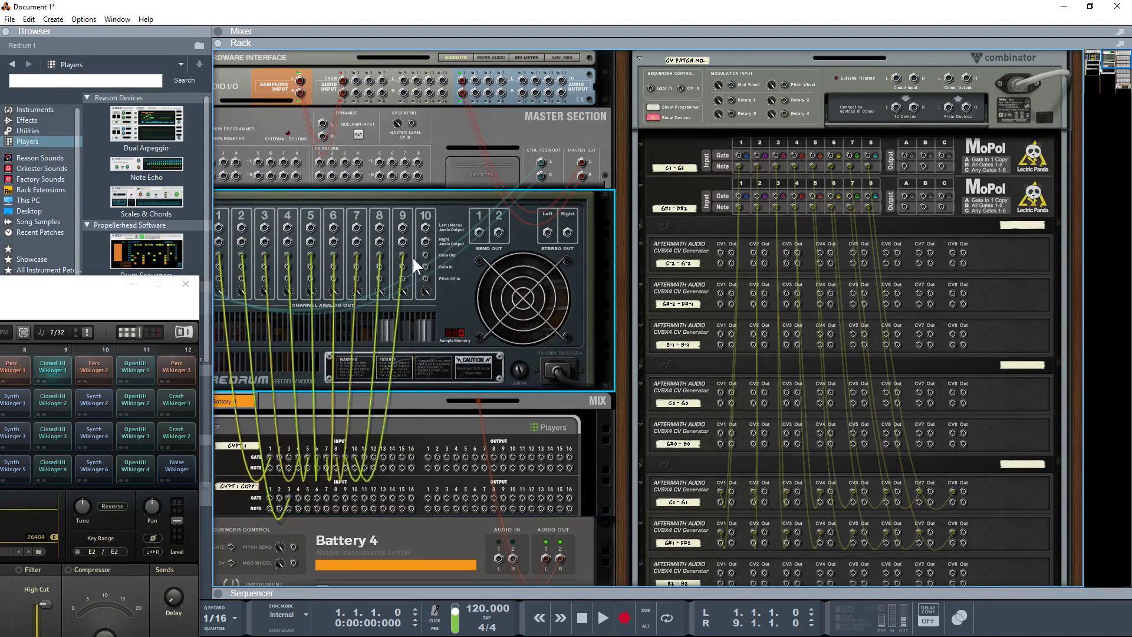
{"action": "left_click_drag", "start_coordinate": [403, 252], "coordinate": [749, 154]}
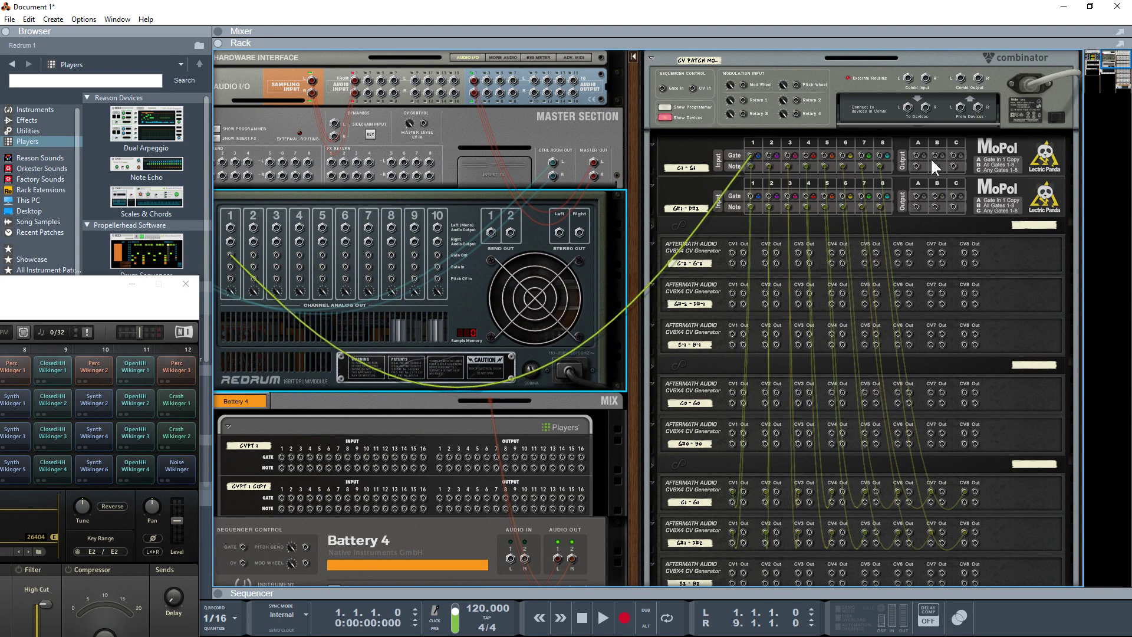
Cable Redrum channels 2, 3 and 7 Gate Outs into the first MoPol's Gate inputs, including Gate 2 and 8
{"action": "left_click_drag", "start_coordinate": [953, 155], "coordinate": [954, 132]}
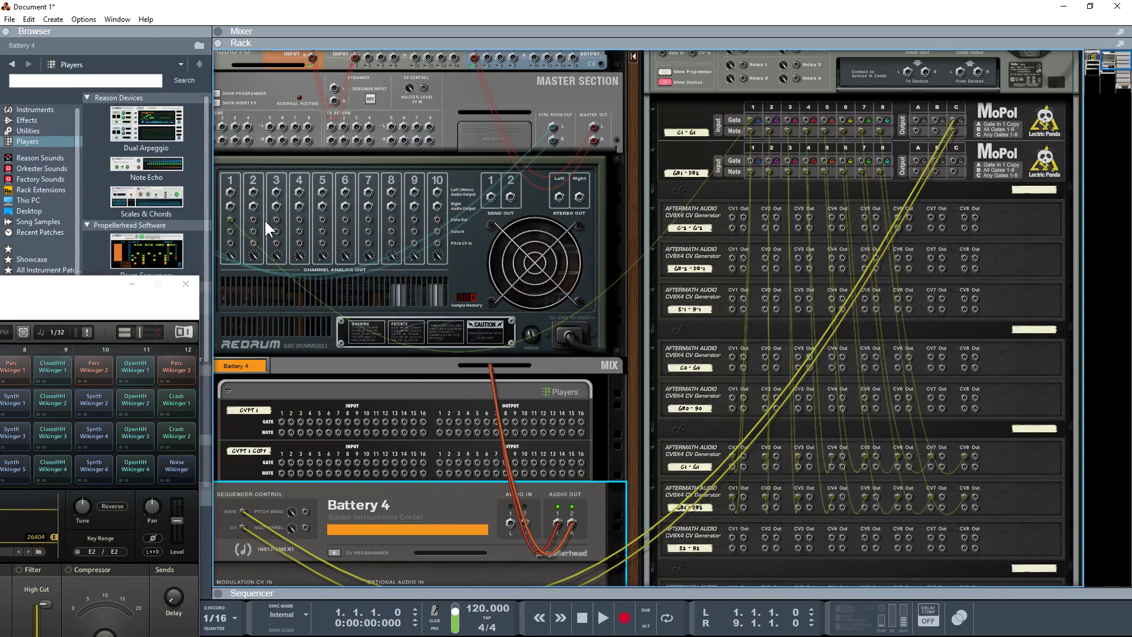
{"action": "left_click_drag", "start_coordinate": [254, 220], "coordinate": [769, 125]}
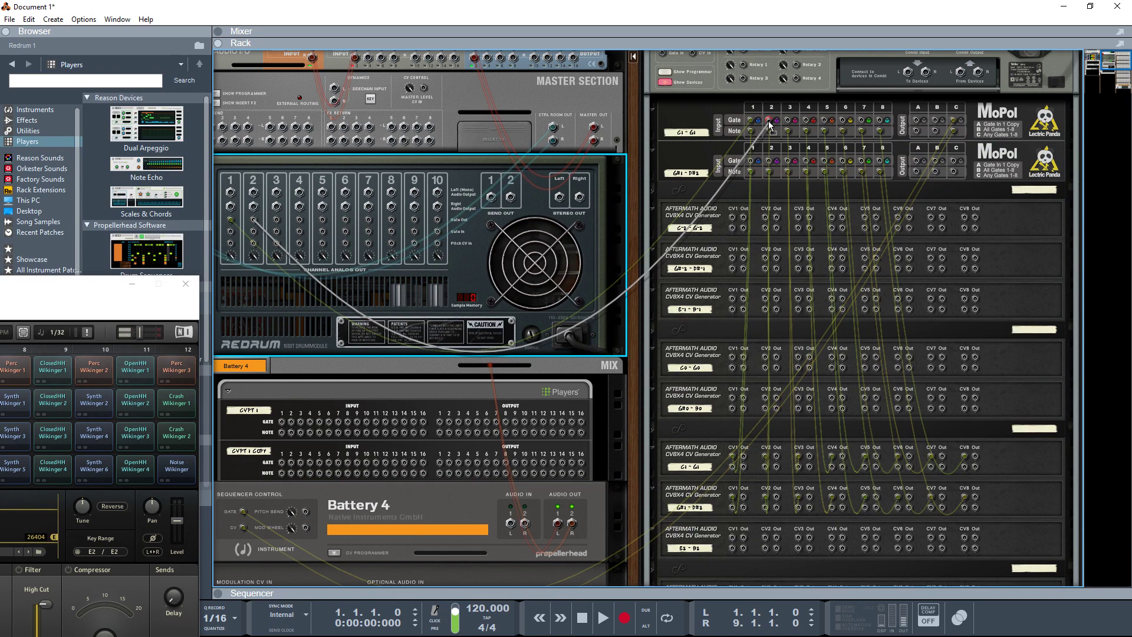
{"action": "left_click_drag", "start_coordinate": [769, 124], "coordinate": [768, 121]}
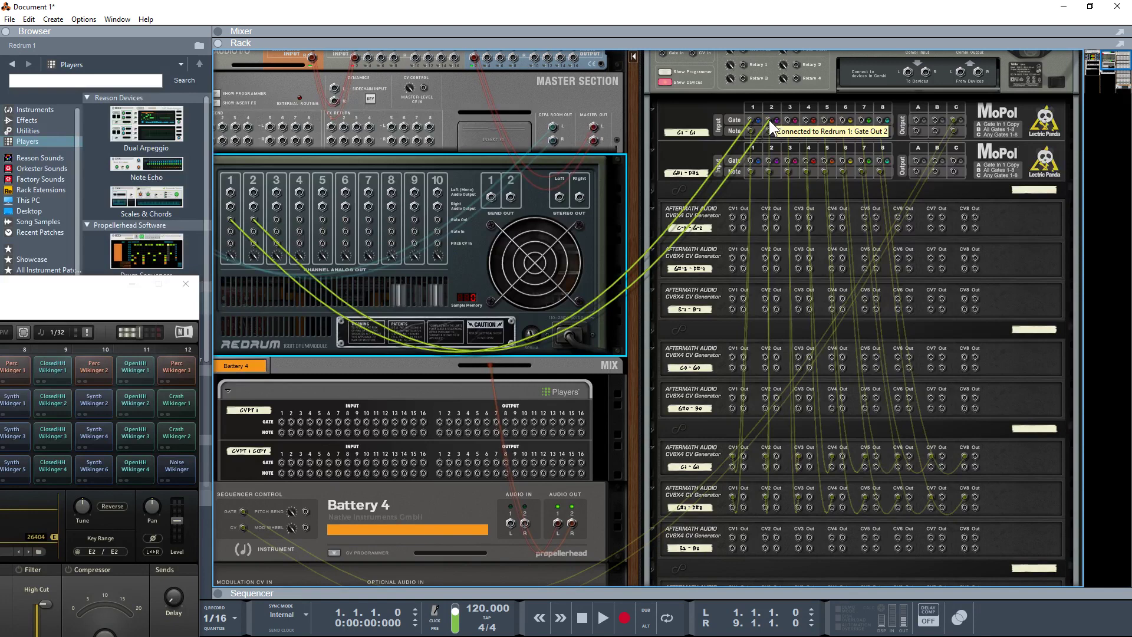
{"action": "left_click", "coordinate": [769, 119]}
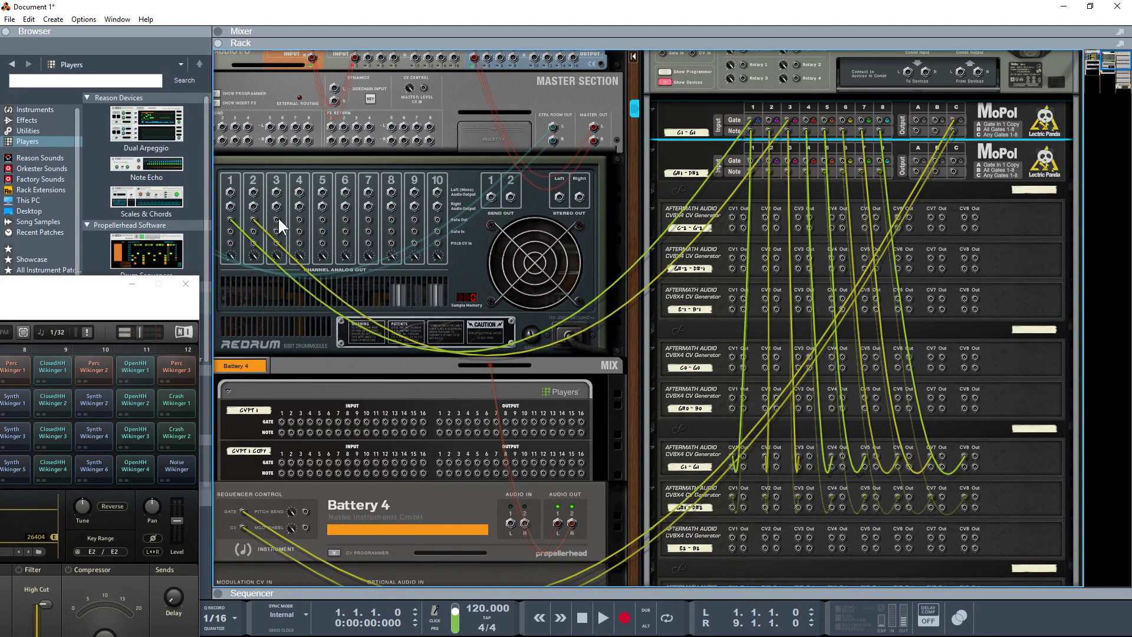
{"action": "left_click_drag", "start_coordinate": [277, 218], "coordinate": [346, 224]}
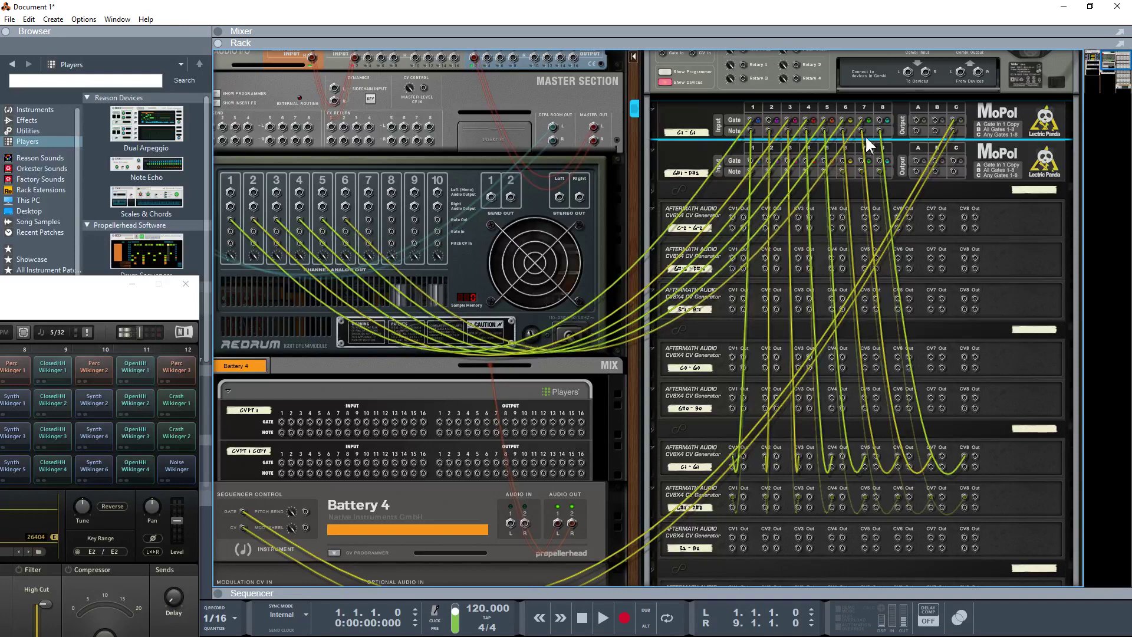
{"action": "left_click_drag", "start_coordinate": [880, 120], "coordinate": [368, 224]}
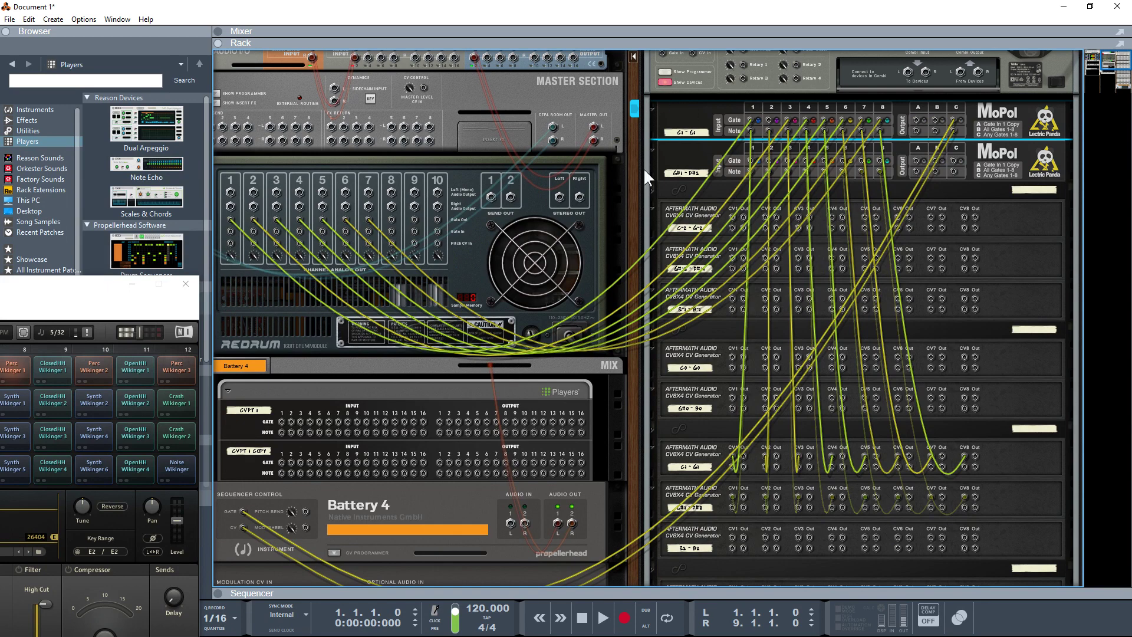
From the front view, duplicate the first CV Player Tap into a third copy and move the Battery 4 window aside
{"action": "key", "text": "Tab"}
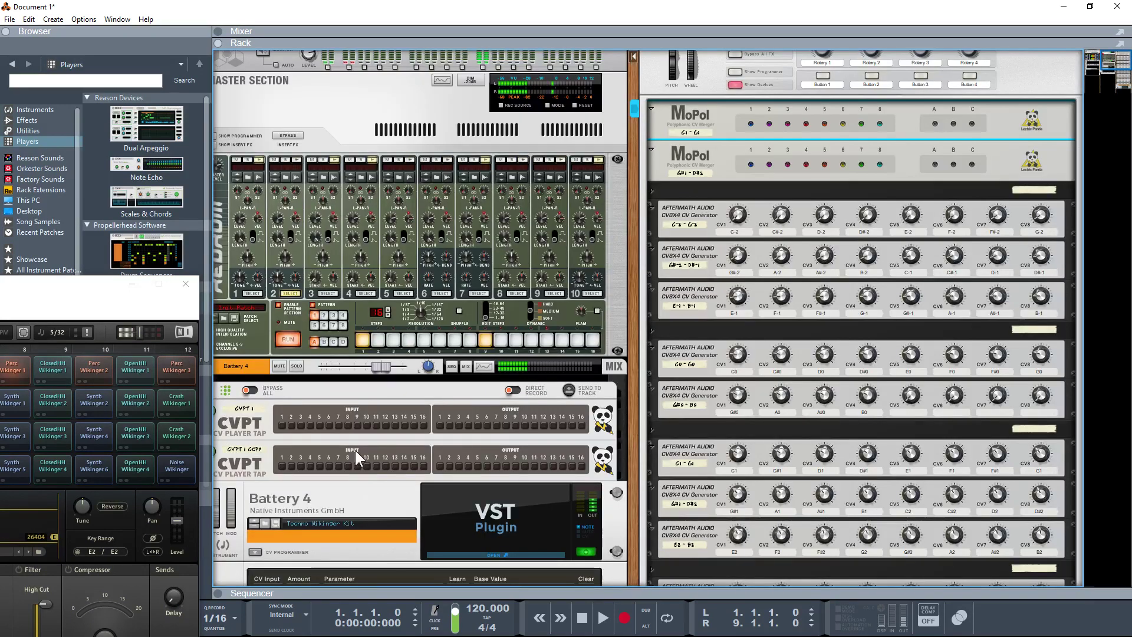
{"action": "left_click", "coordinate": [264, 408]}
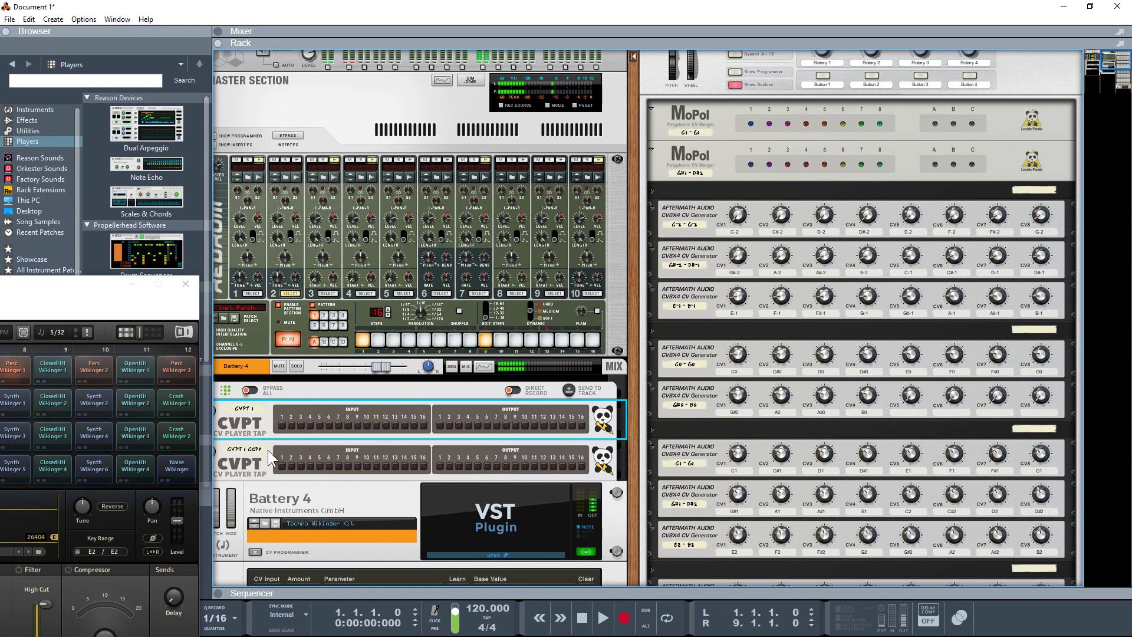
{"action": "left_click_drag", "start_coordinate": [269, 451], "coordinate": [281, 480]}
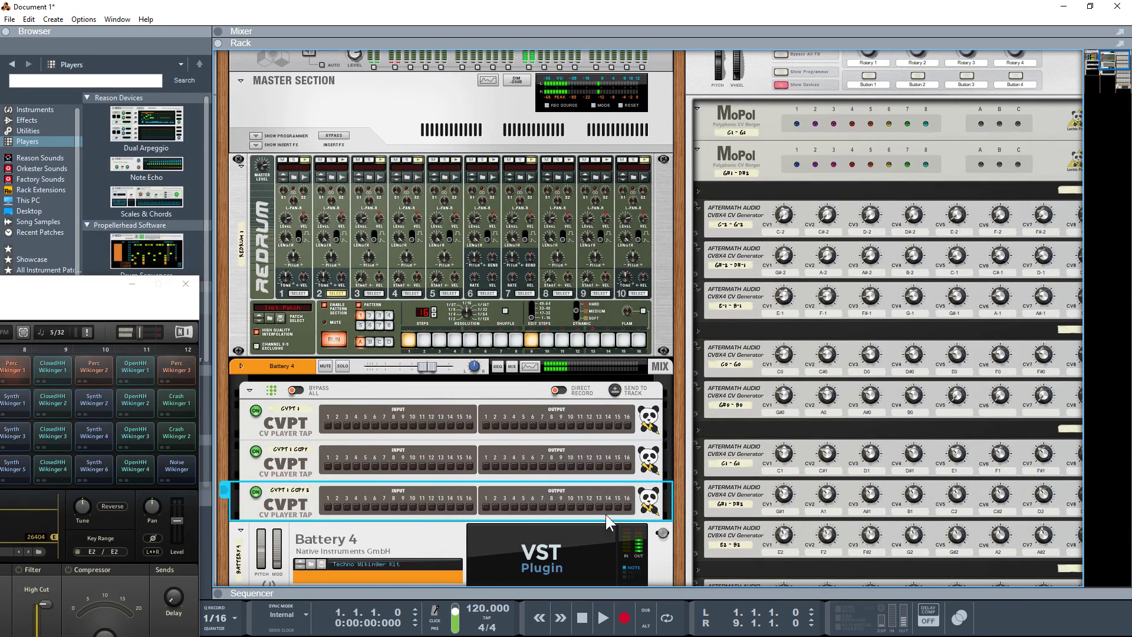
{"action": "left_click_drag", "start_coordinate": [70, 289], "coordinate": [431, 153]}
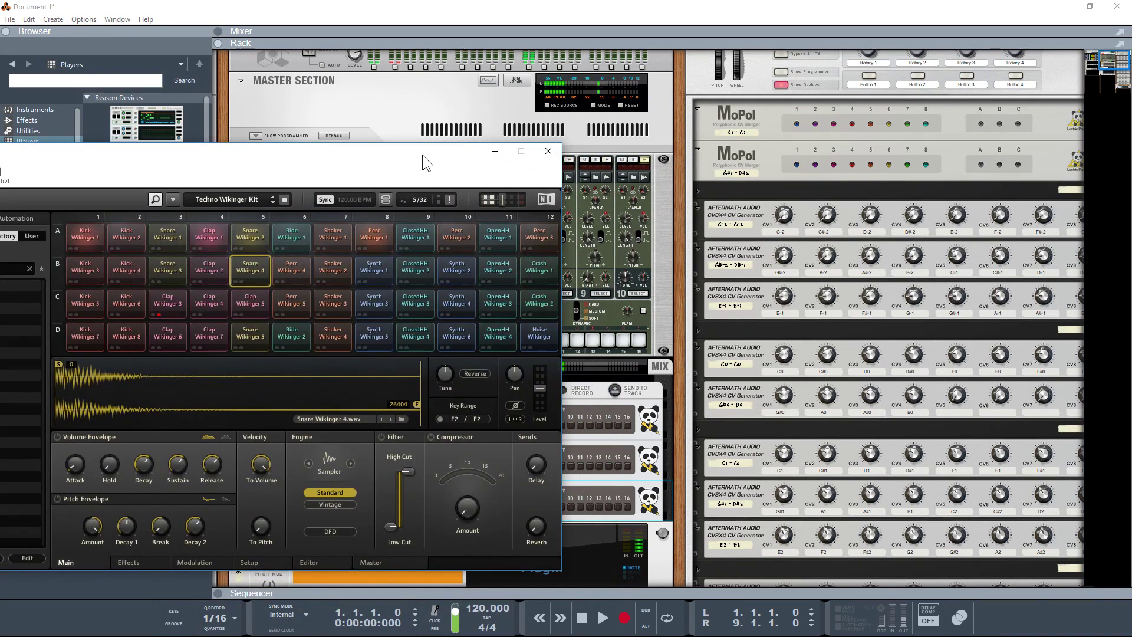
{"action": "left_click_drag", "start_coordinate": [422, 154], "coordinate": [82, 207]}
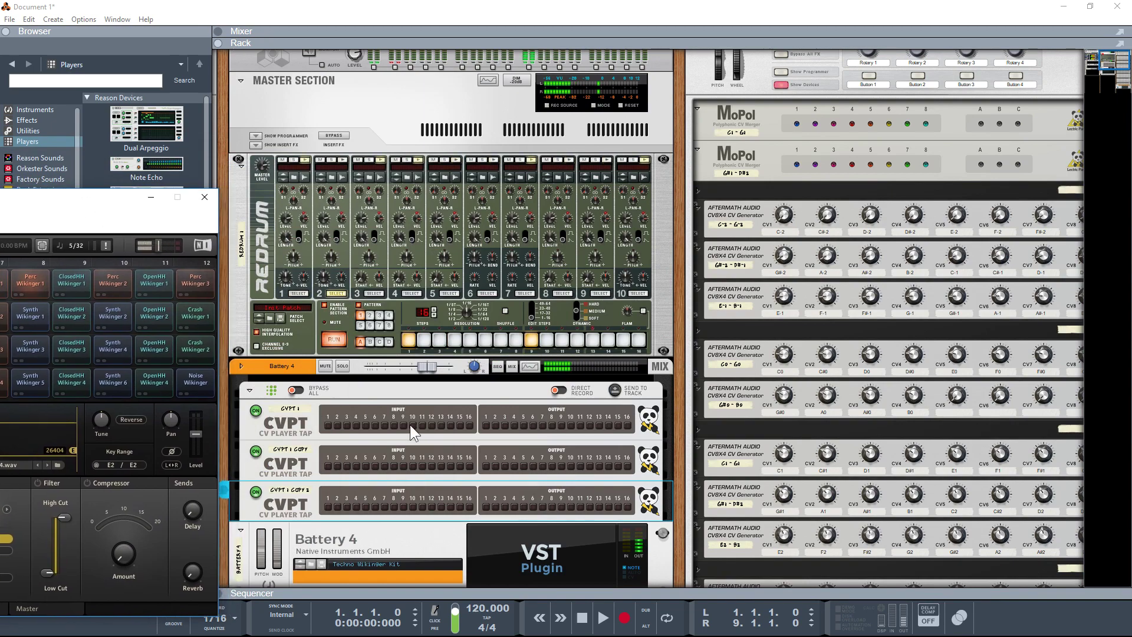